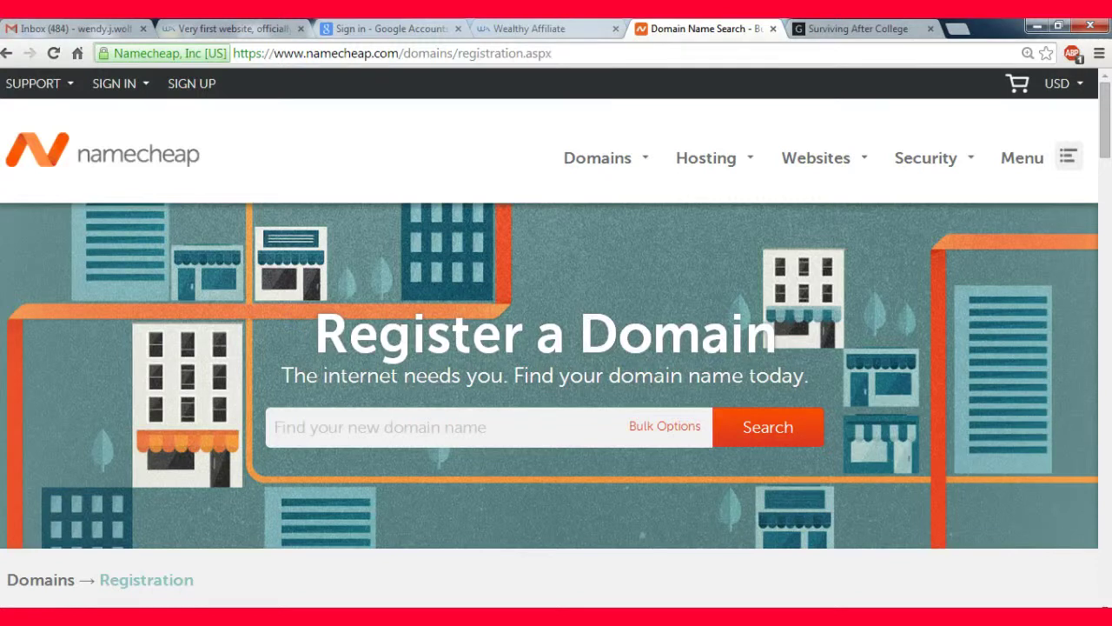
Step: Search for the domain name wendysnichewebsite
{"action": "left_click", "coordinate": [365, 425]}
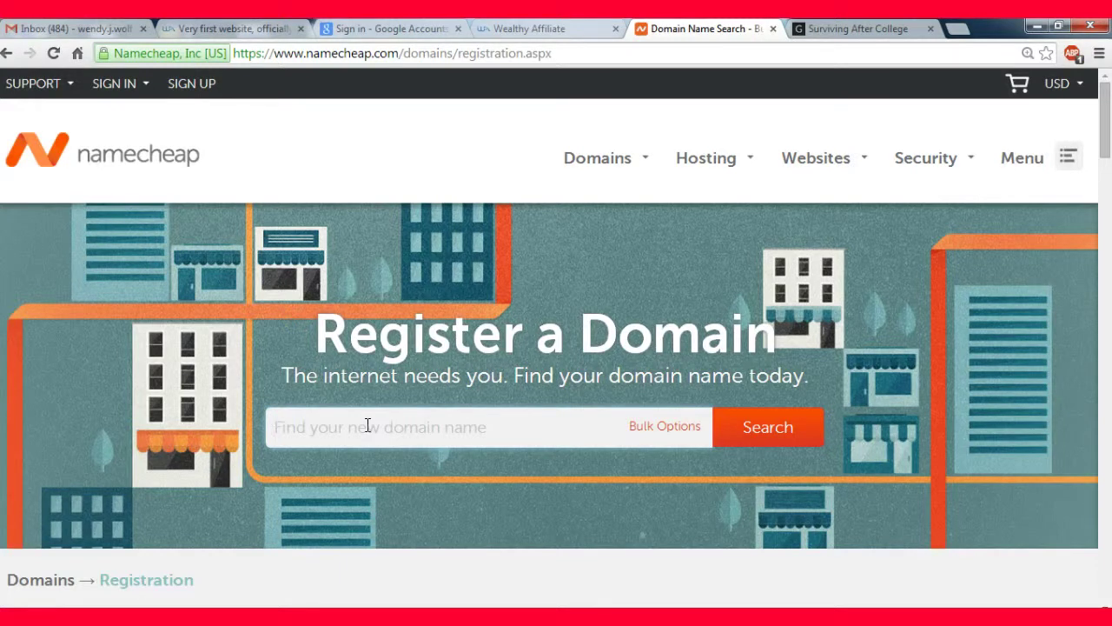
{"action": "left_click", "coordinate": [55, 583]}
{"action": "type", "text": "wendy"}
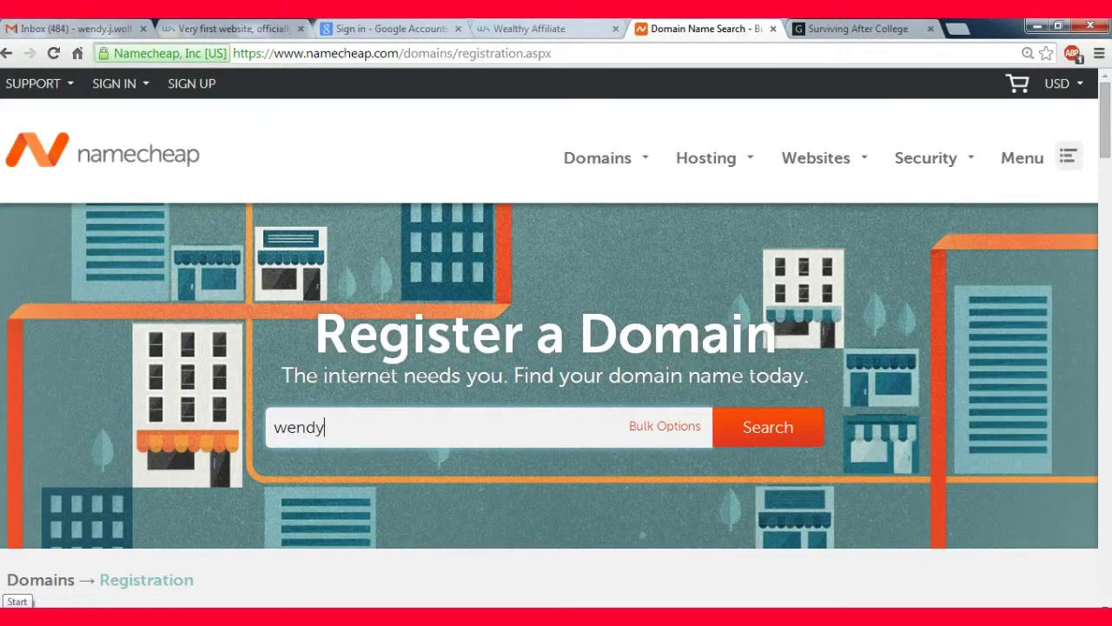
{"action": "type", "text": "swebsi"}
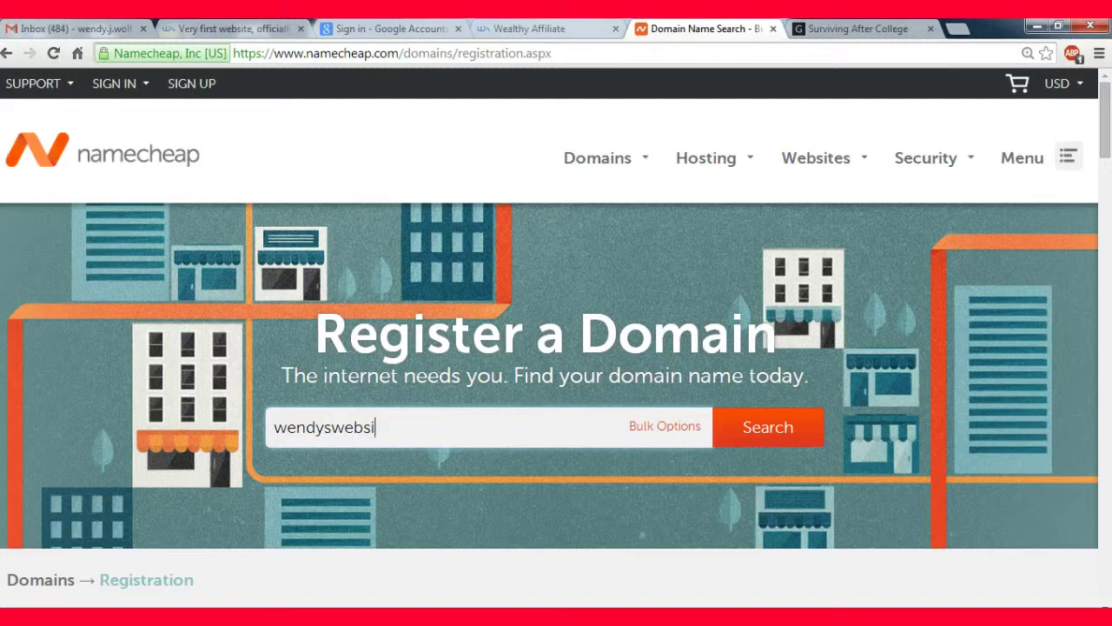
{"action": "type", "text": "te"}
{"action": "left_click", "coordinate": [326, 426]}
{"action": "type", "text": "niche"}
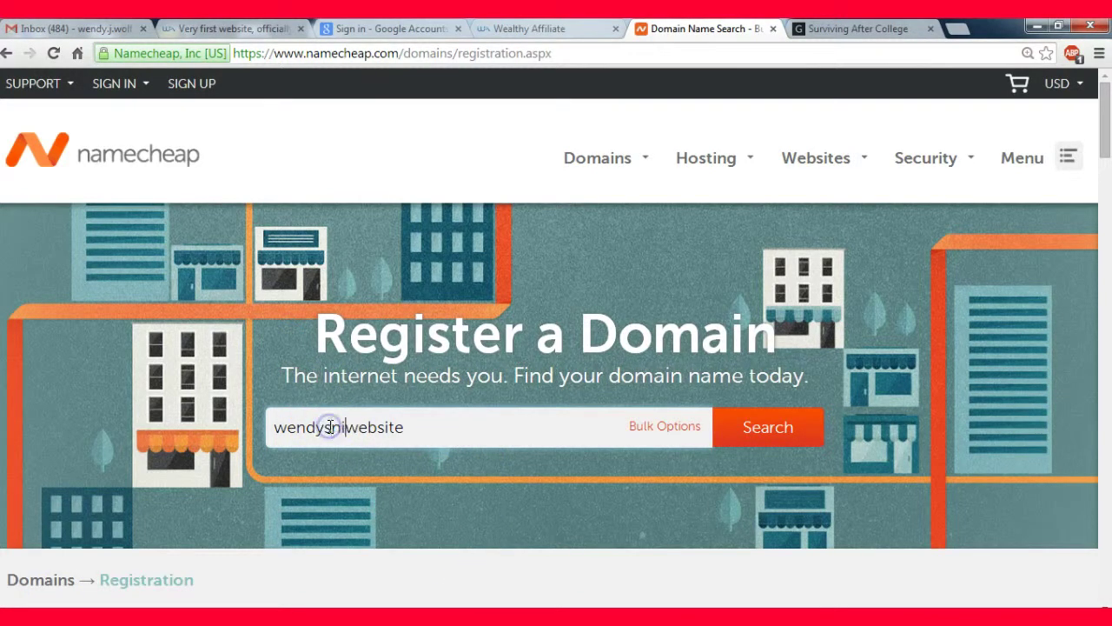
{"action": "left_click", "coordinate": [763, 427]}
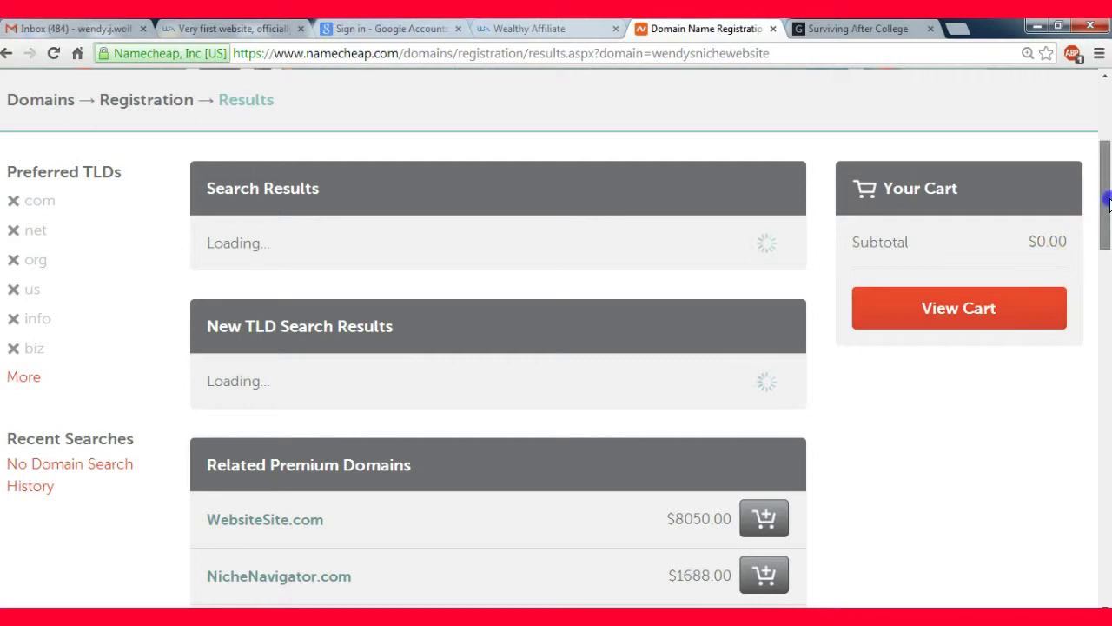
Step: Add wendysnichewebsite.com to the cart from the search results and open the cart
{"action": "mouse_move", "coordinate": [1104, 195]}
{"action": "left_mouse_down"}
{"action": "mouse_move", "coordinate": [1110, 154]}
{"action": "mouse_move", "coordinate": [1109, 272]}
{"action": "mouse_move", "coordinate": [1107, 113]}
{"action": "mouse_move", "coordinate": [1109, 195]}
{"action": "left_mouse_up"}
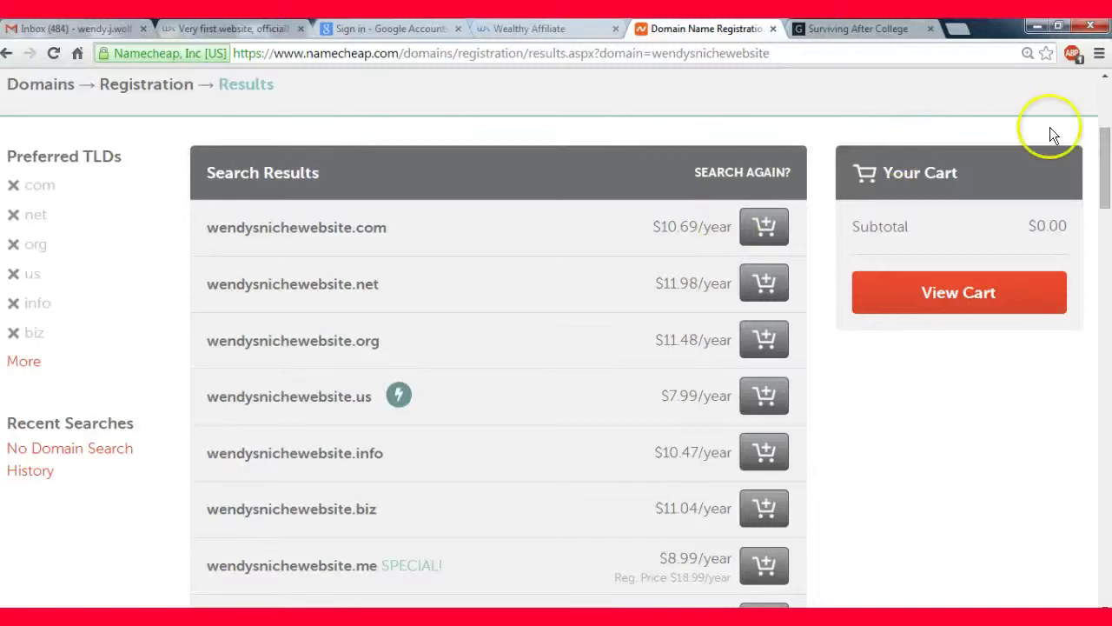
{"action": "left_click_drag", "start_coordinate": [1105, 137], "coordinate": [1107, 122]}
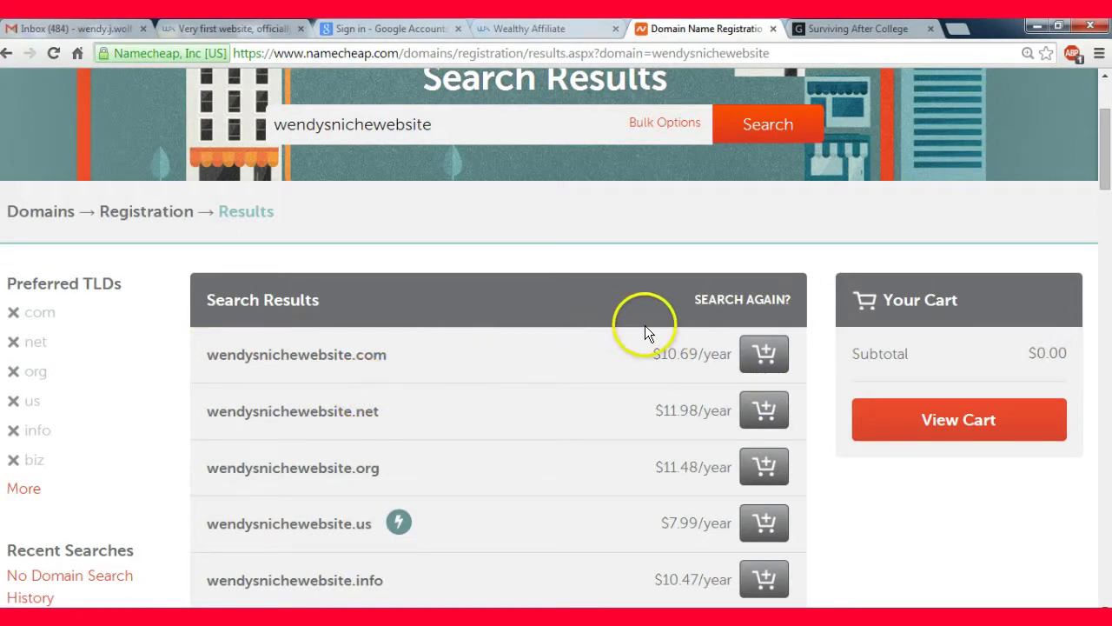
{"action": "left_click", "coordinate": [768, 355]}
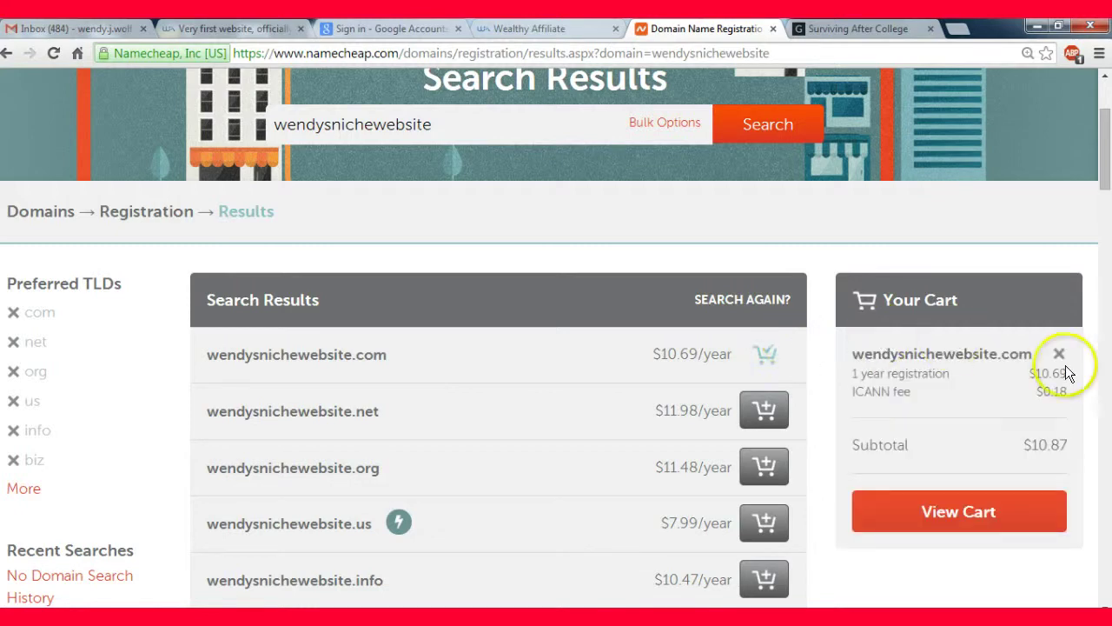
{"action": "left_click", "coordinate": [1005, 518]}
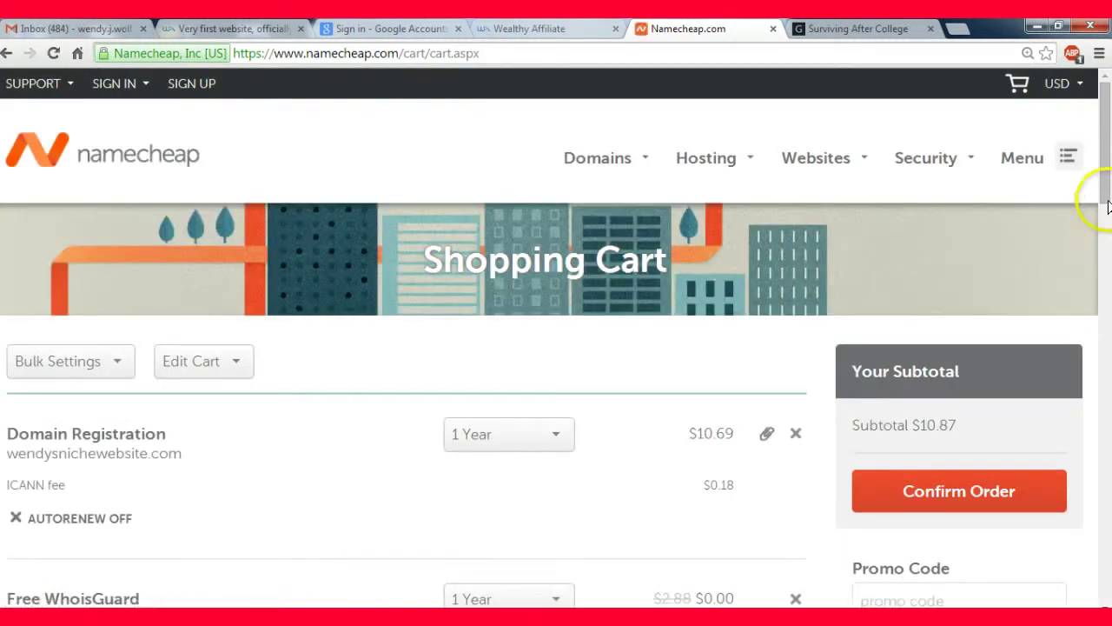
Step: Choose a 1 Year registration term for wendysnichewebsite.com in the cart
{"action": "left_click", "coordinate": [1107, 185]}
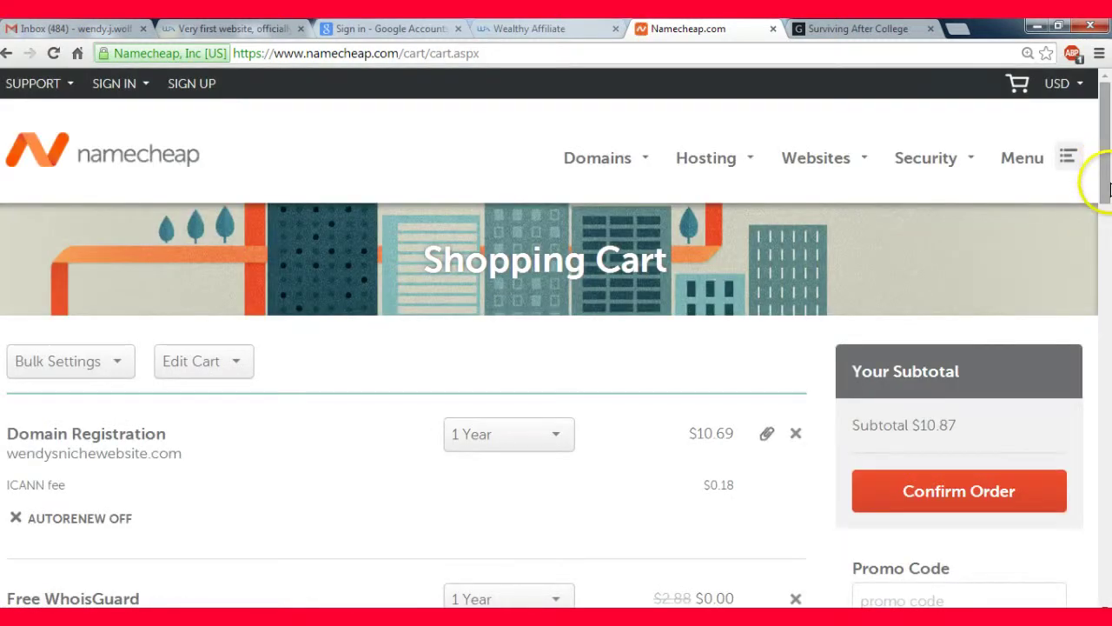
{"action": "left_click_drag", "start_coordinate": [1107, 186], "coordinate": [1108, 224]}
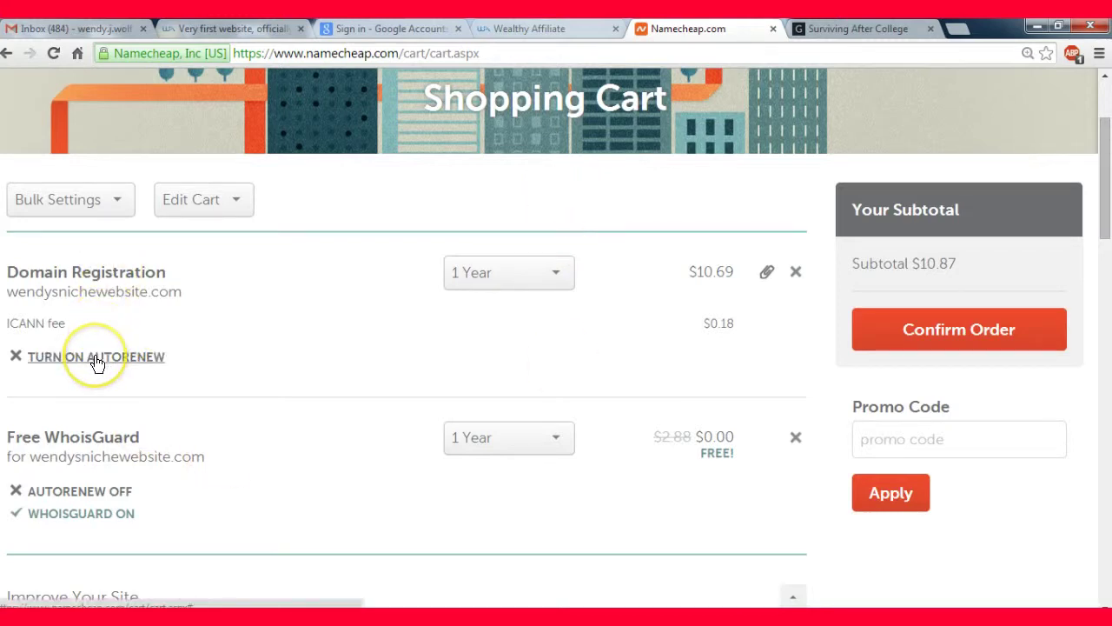
{"action": "left_click", "coordinate": [557, 276]}
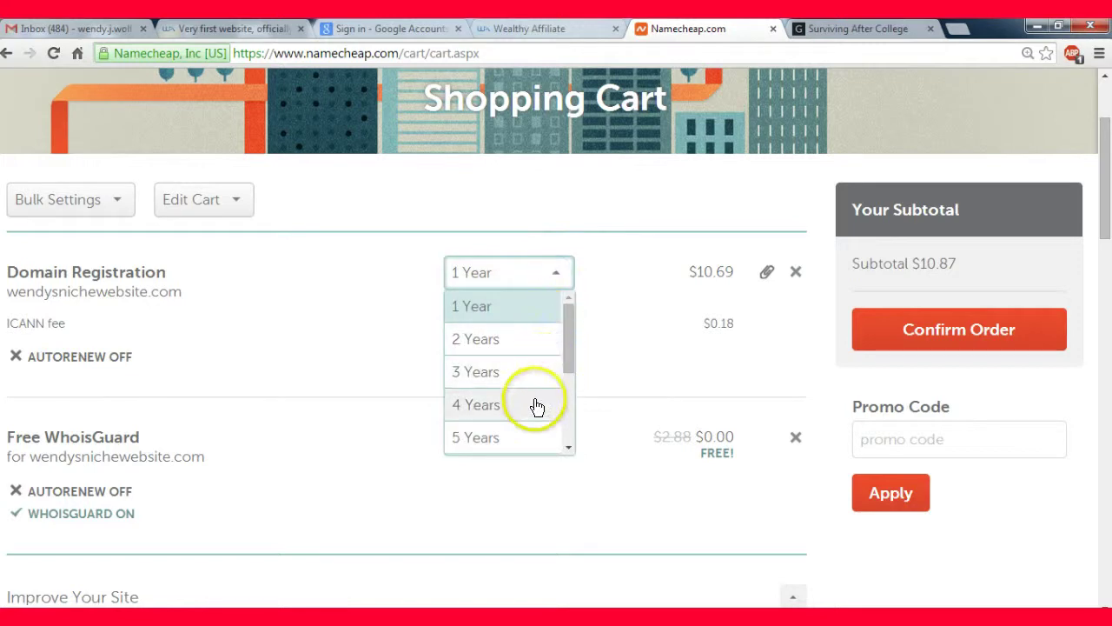
{"action": "left_click", "coordinate": [529, 306]}
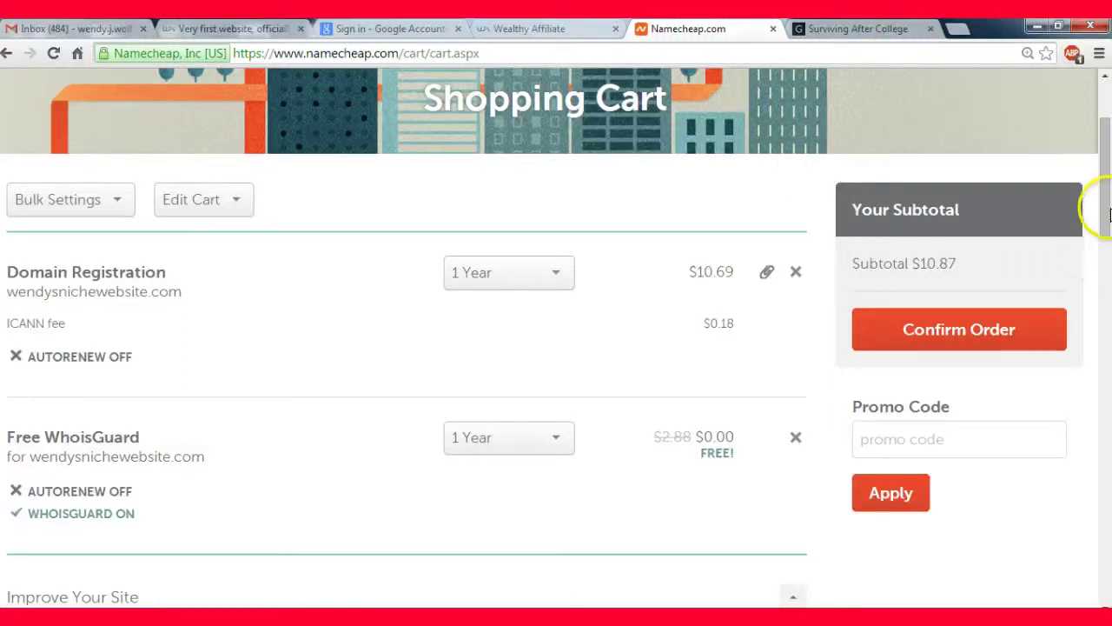
Step: Review the cart's domain registration, free WhoisGuard entry and the optional Improve Your Site add-ons
{"action": "left_click_drag", "start_coordinate": [1097, 213], "coordinate": [1107, 105]}
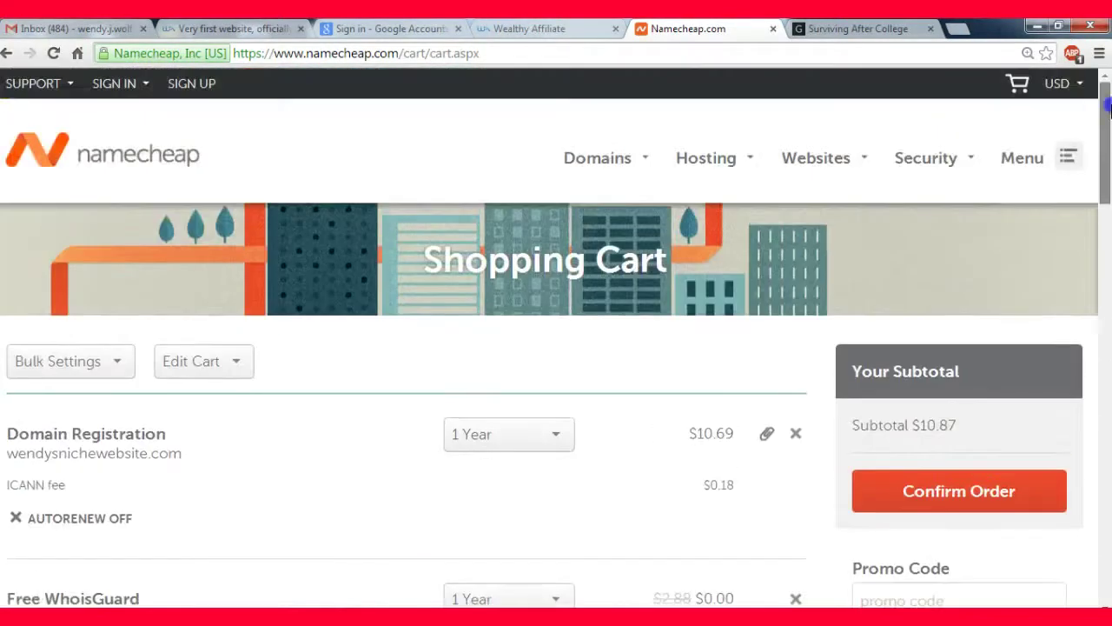
{"action": "scroll", "coordinate": [986, 396], "scroll_direction": "down", "scroll_amount": 2}
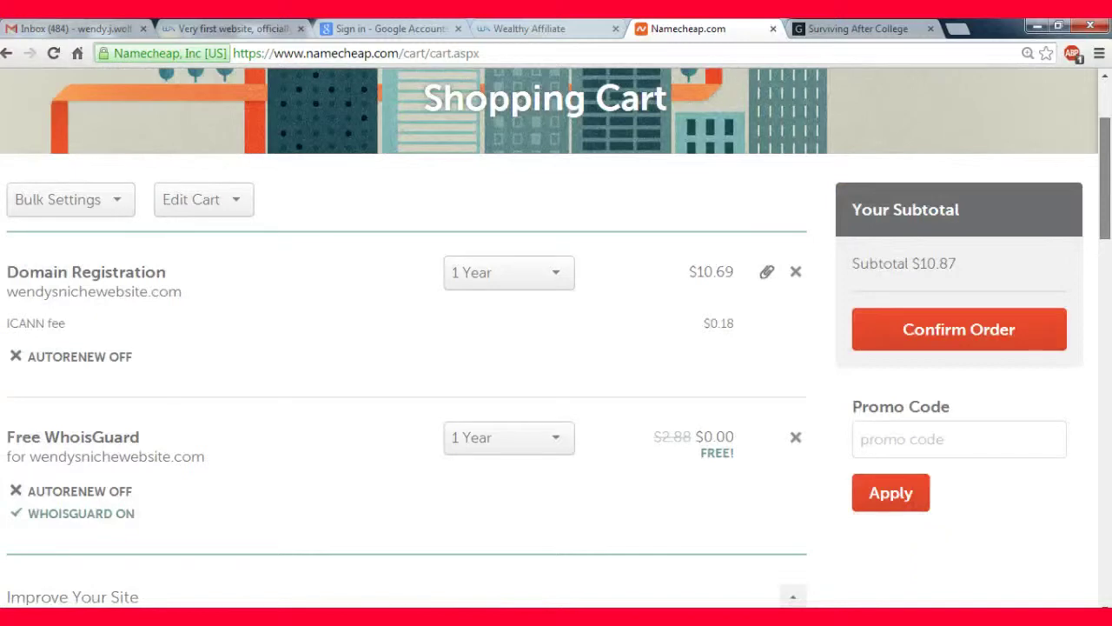
{"action": "scroll", "coordinate": [1028, 495], "scroll_direction": "down", "scroll_amount": 6}
{"action": "left_click_drag", "start_coordinate": [1107, 452], "coordinate": [1102, 341]}
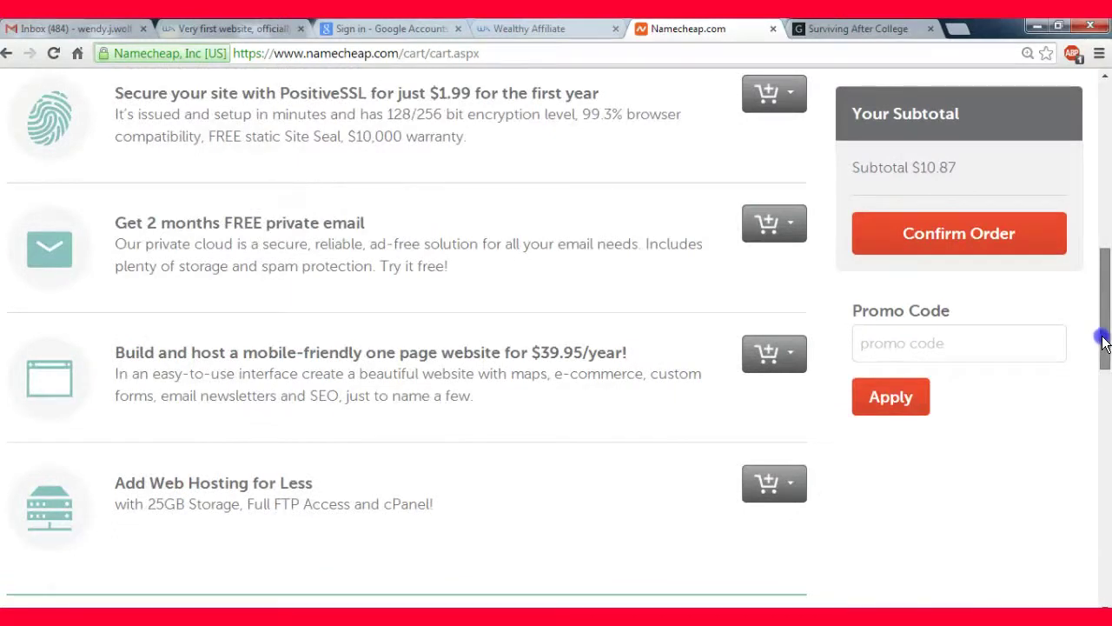
{"action": "left_click_drag", "start_coordinate": [1102, 341], "coordinate": [1107, 320]}
{"action": "scroll", "coordinate": [1107, 320], "scroll_direction": "up", "scroll_amount": 1}
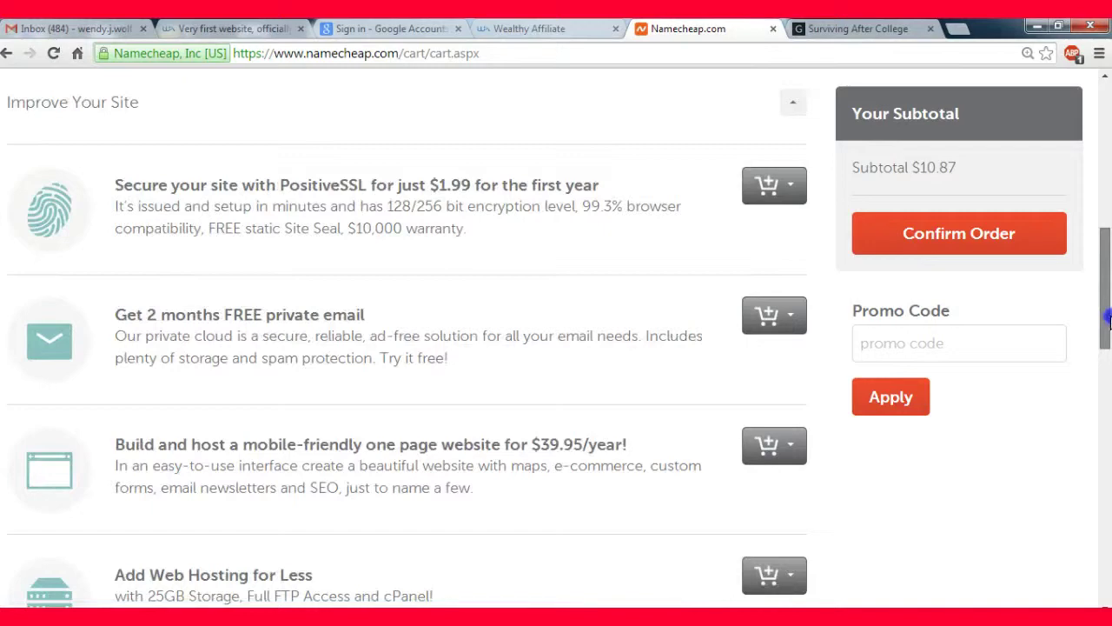
{"action": "left_click_drag", "start_coordinate": [1107, 319], "coordinate": [1107, 221]}
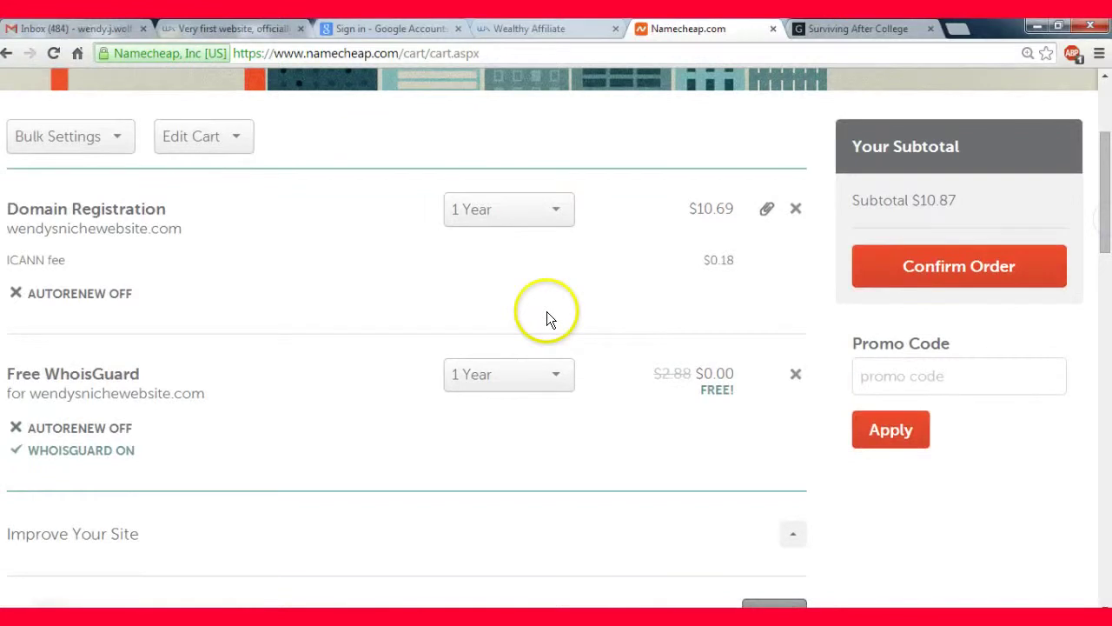
{"action": "left_click", "coordinate": [981, 270]}
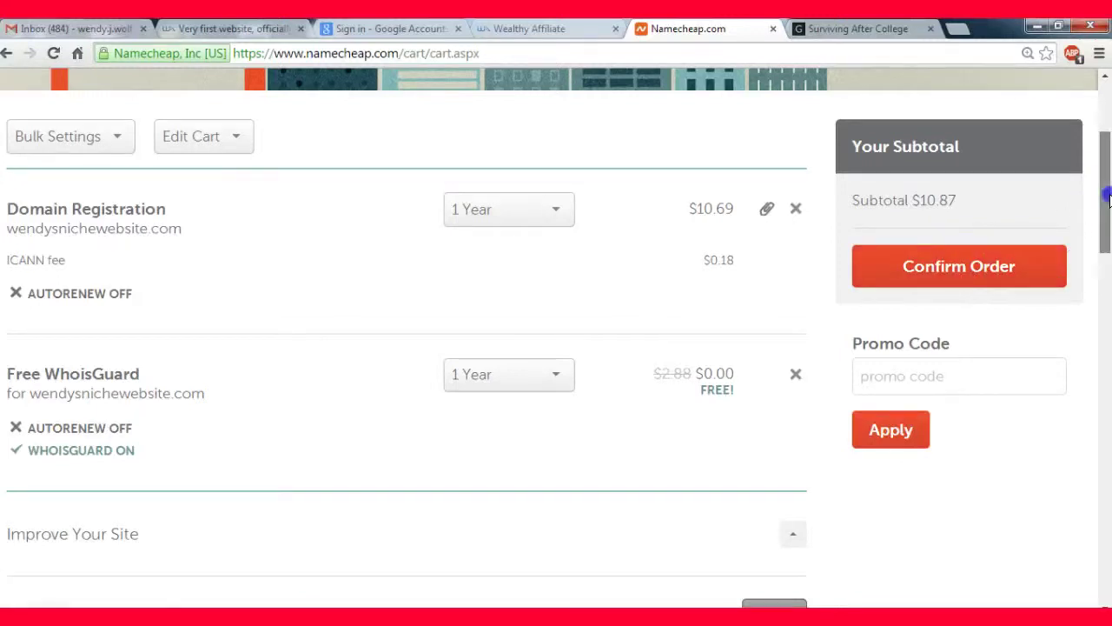
Step: Sign in to the Namecheap account with the account username and password
{"action": "left_click_drag", "start_coordinate": [1107, 200], "coordinate": [1109, 129]}
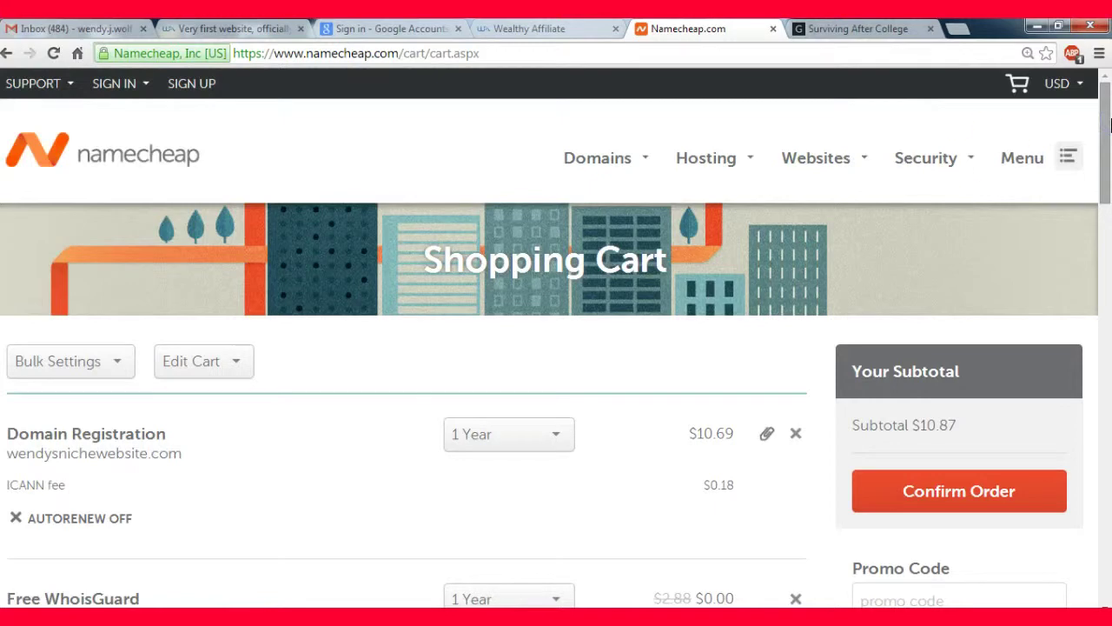
{"action": "left_click", "coordinate": [619, 172]}
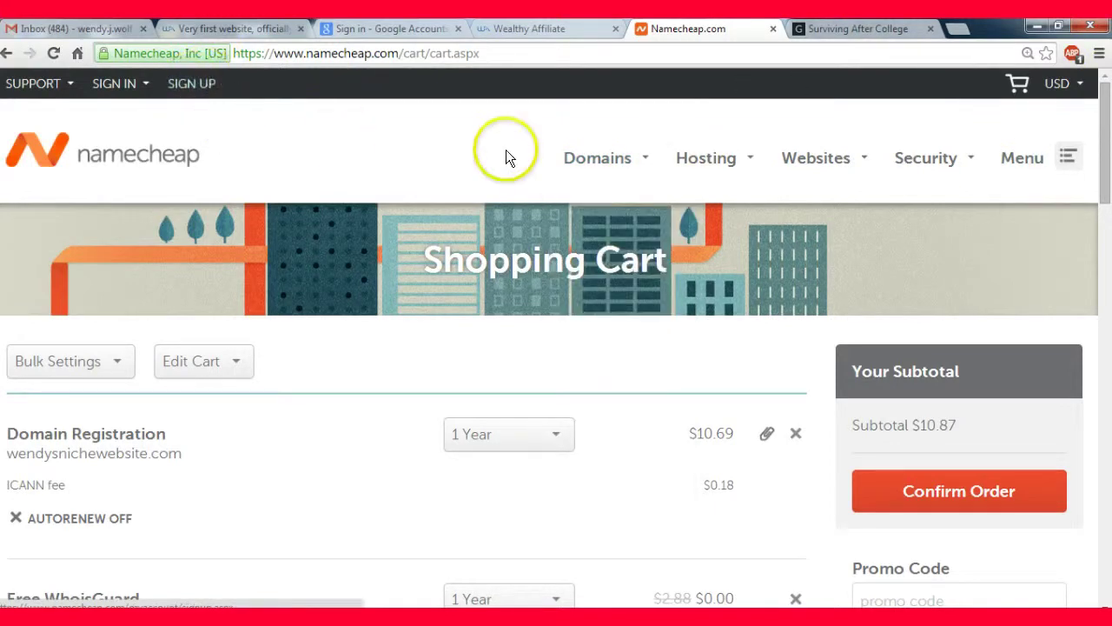
{"action": "mouse_move", "coordinate": [630, 167]}
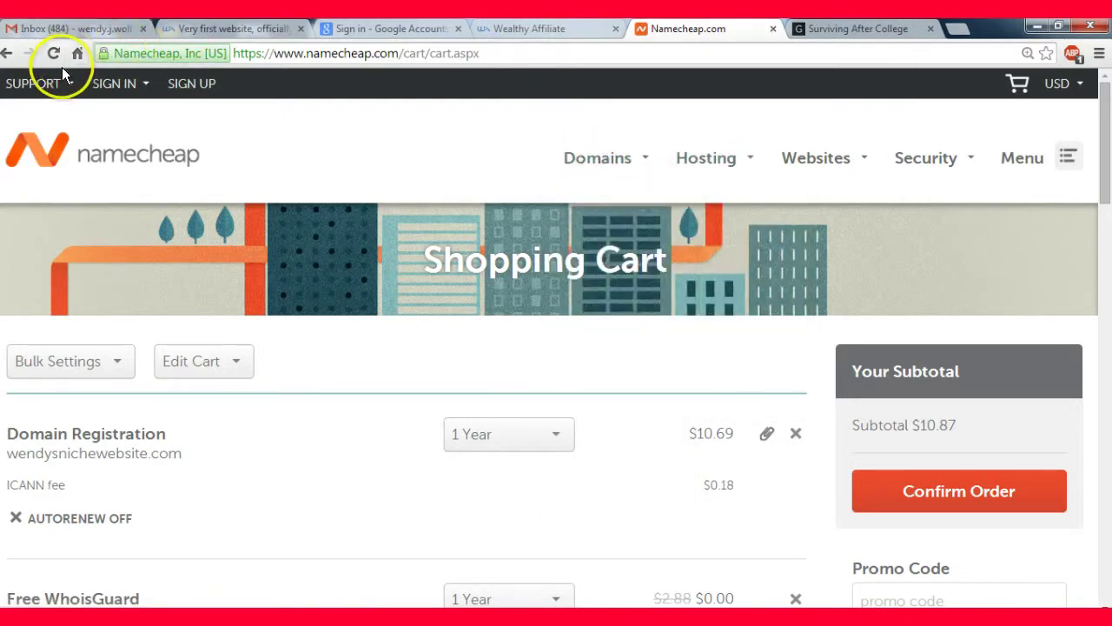
{"action": "mouse_move", "coordinate": [116, 84]}
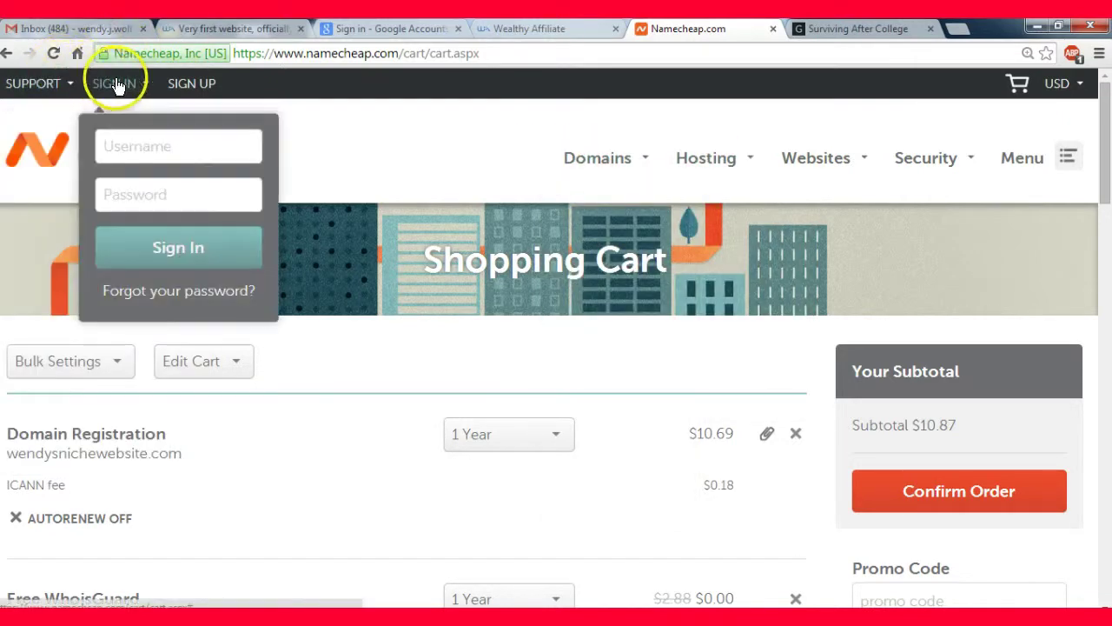
{"action": "left_click", "coordinate": [132, 135]}
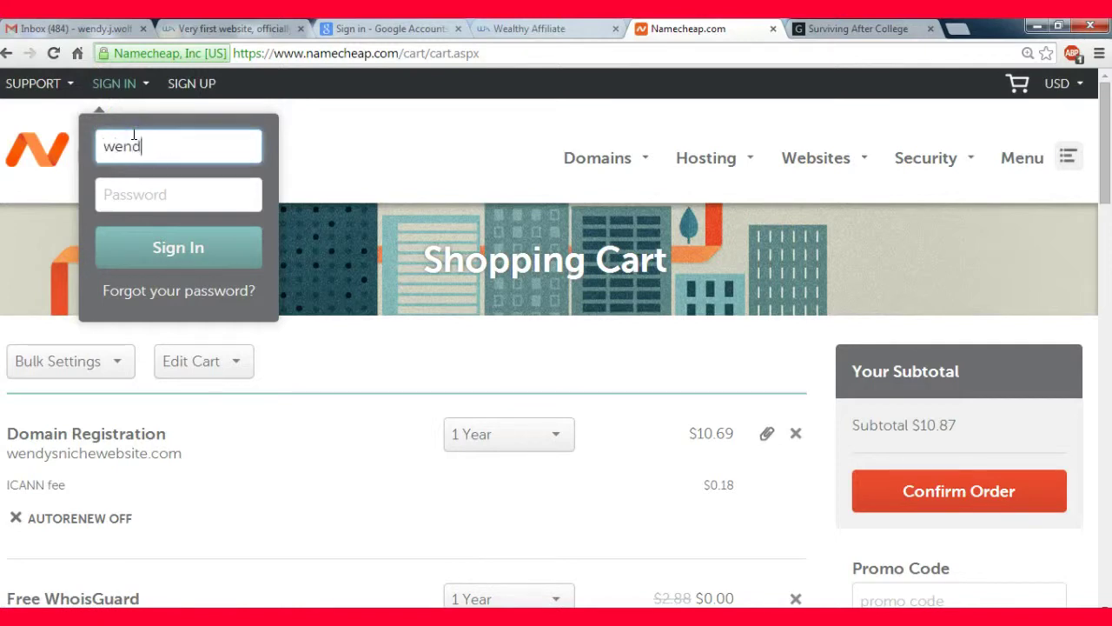
{"action": "type", "text": "wendyjane"}
{"action": "key", "text": "Tab"}
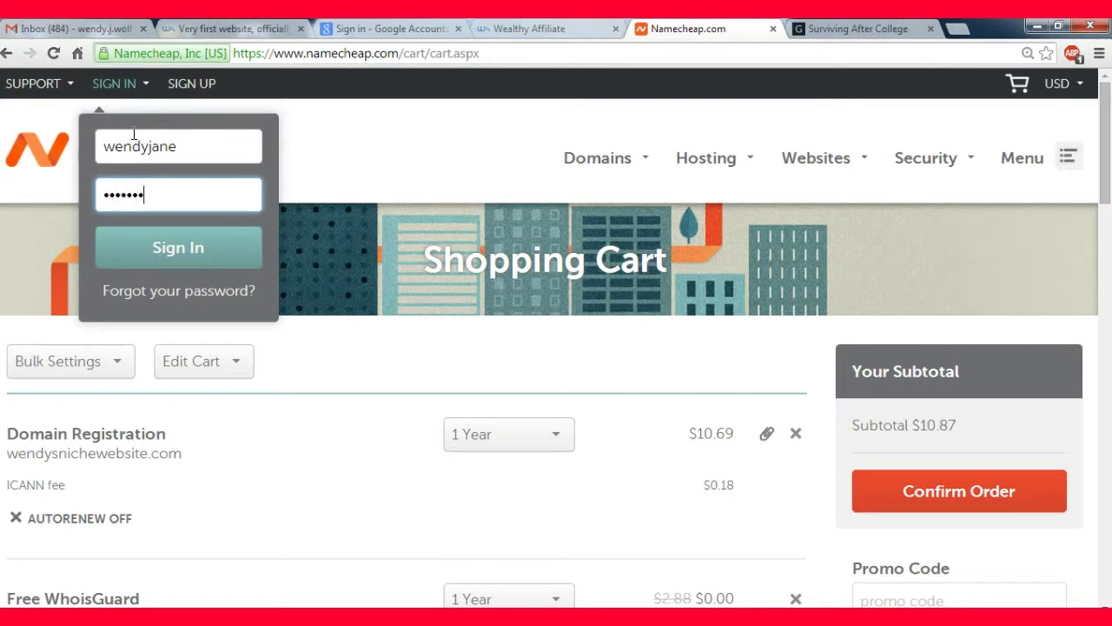
{"action": "type", "text": "••"}
{"action": "key", "text": "Return"}
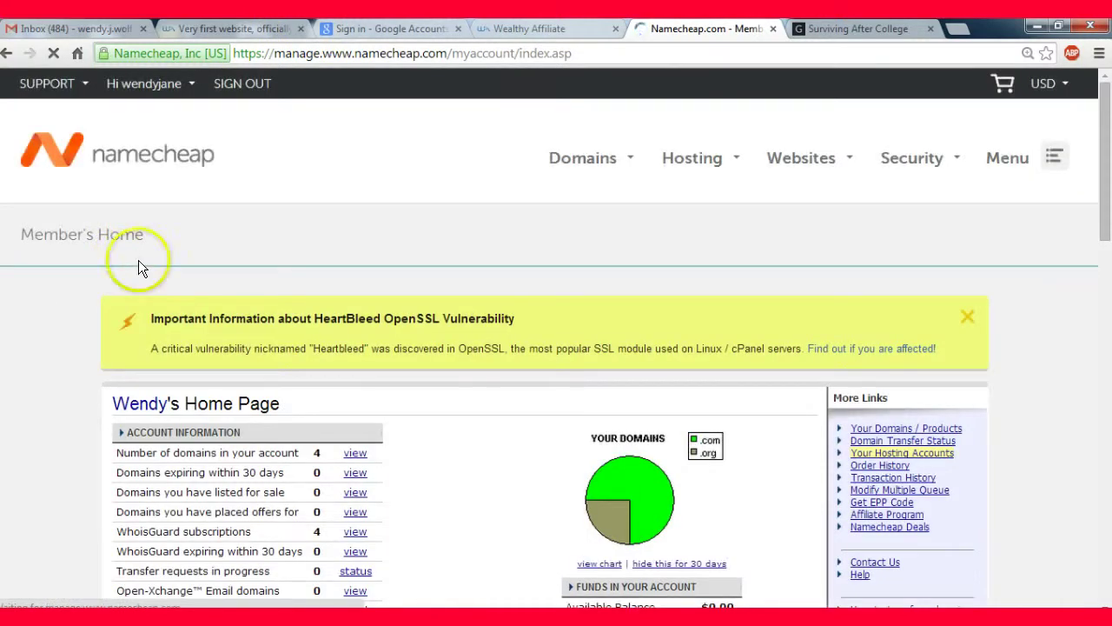
Step: Select survivingaftercollege.com in the account's managed domains and open it for editing
{"action": "left_click", "coordinate": [133, 94]}
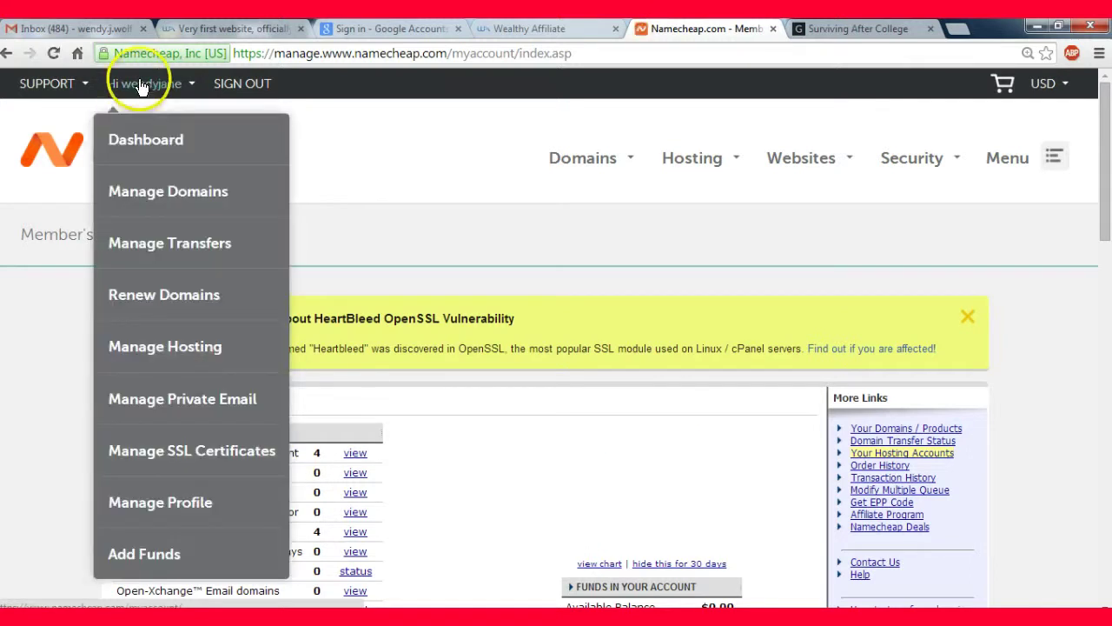
{"action": "left_click", "coordinate": [159, 207]}
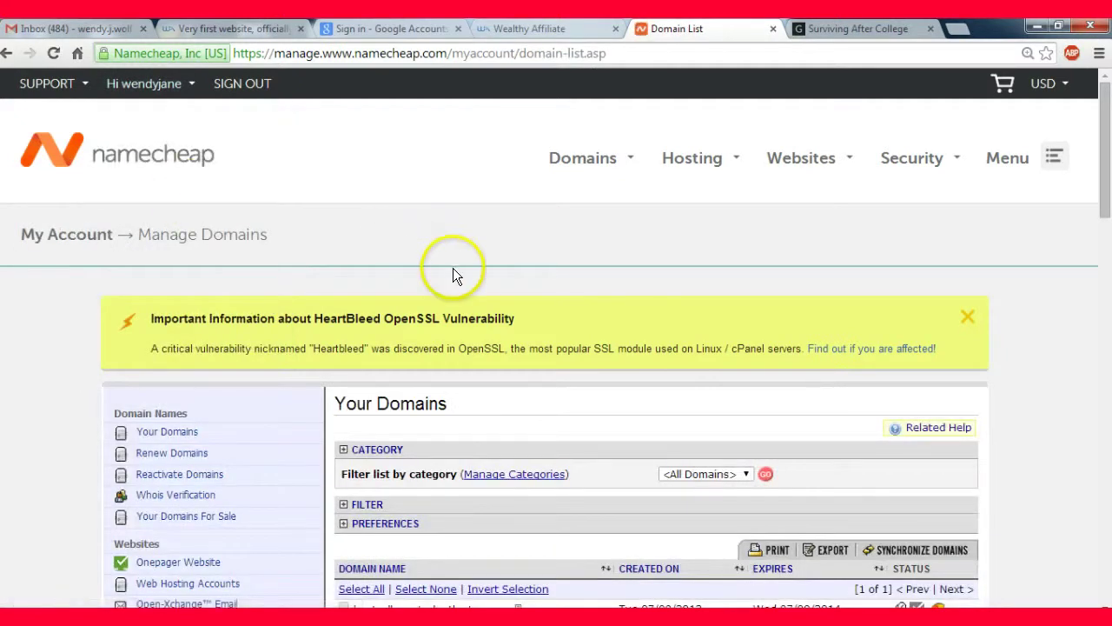
{"action": "left_click_drag", "start_coordinate": [1105, 148], "coordinate": [1108, 211]}
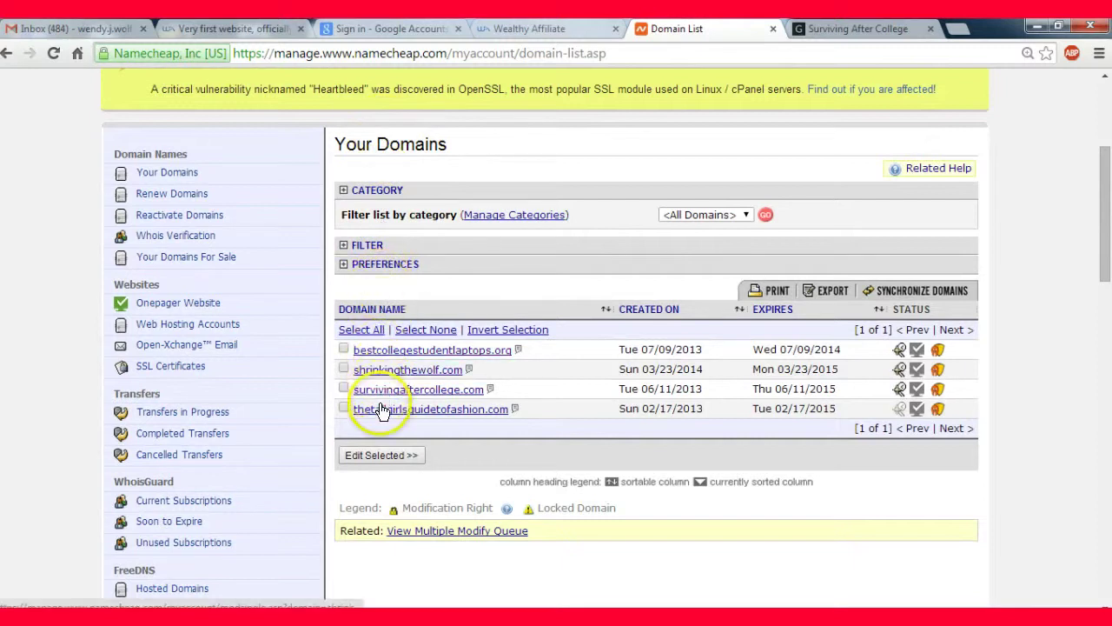
{"action": "left_click", "coordinate": [344, 389]}
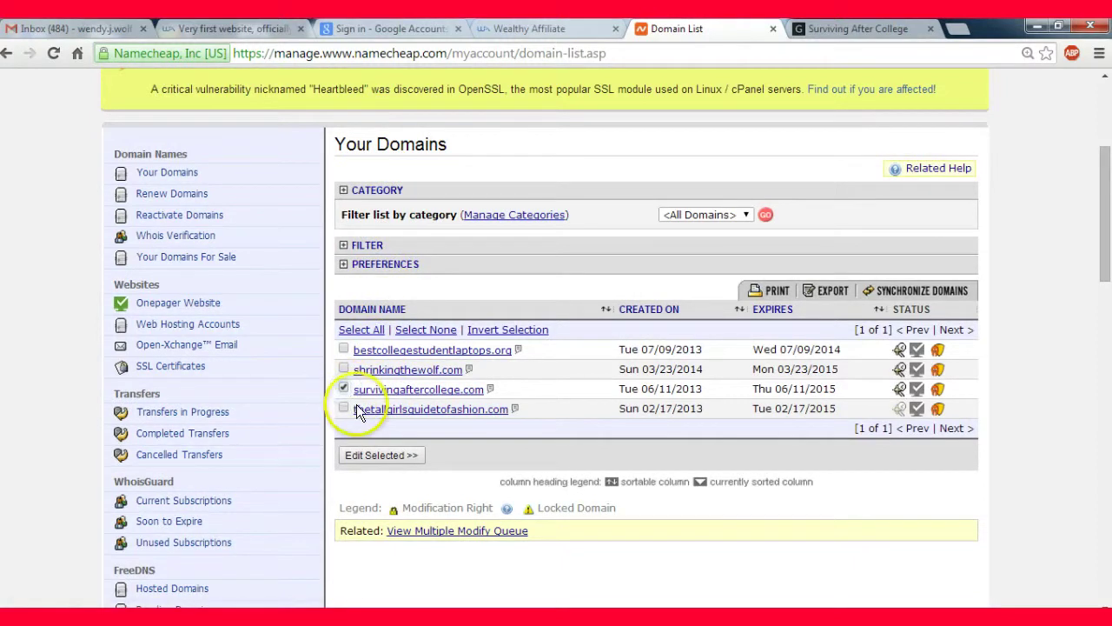
{"action": "left_click", "coordinate": [376, 456]}
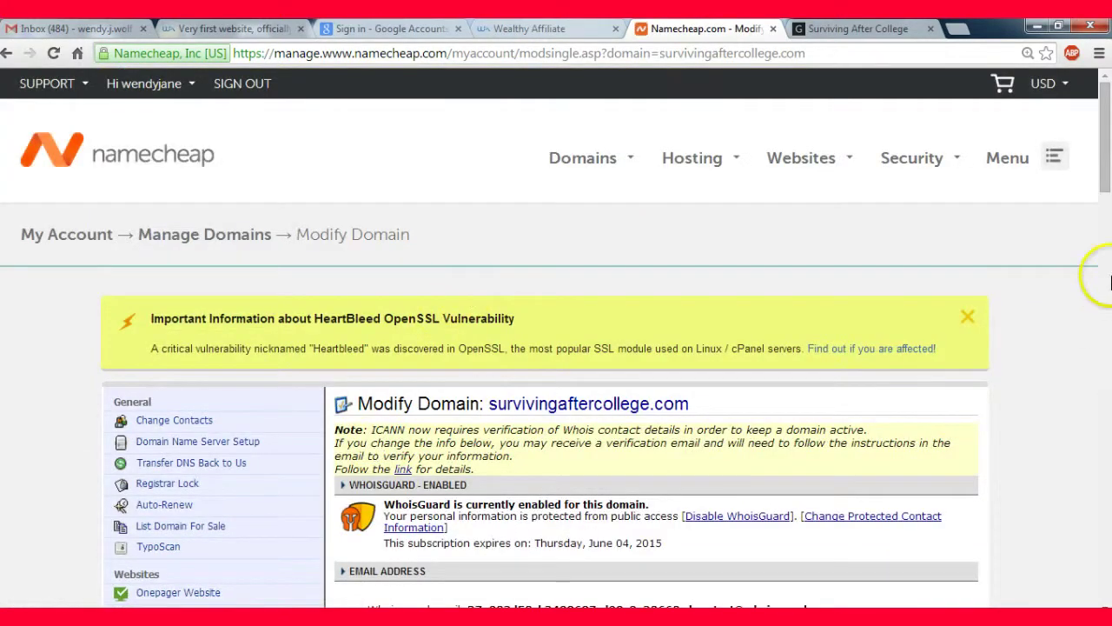
Step: Open the domain name server setup for survivingaftercollege.com and bring its DNS server settings into view
{"action": "left_click_drag", "start_coordinate": [1105, 174], "coordinate": [1105, 209]}
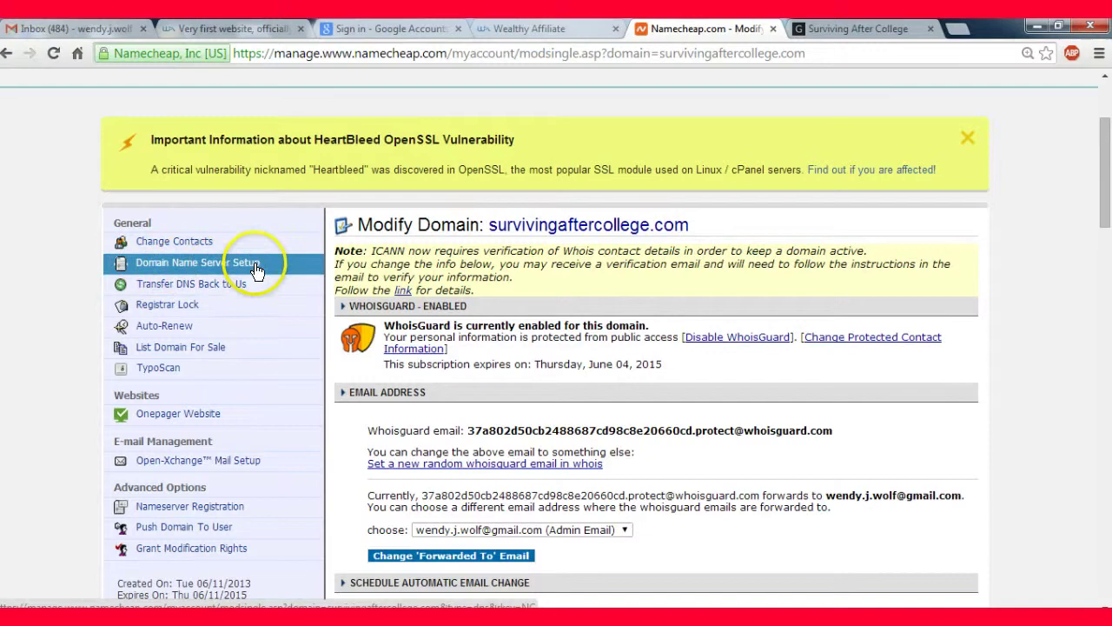
{"action": "left_click", "coordinate": [173, 270]}
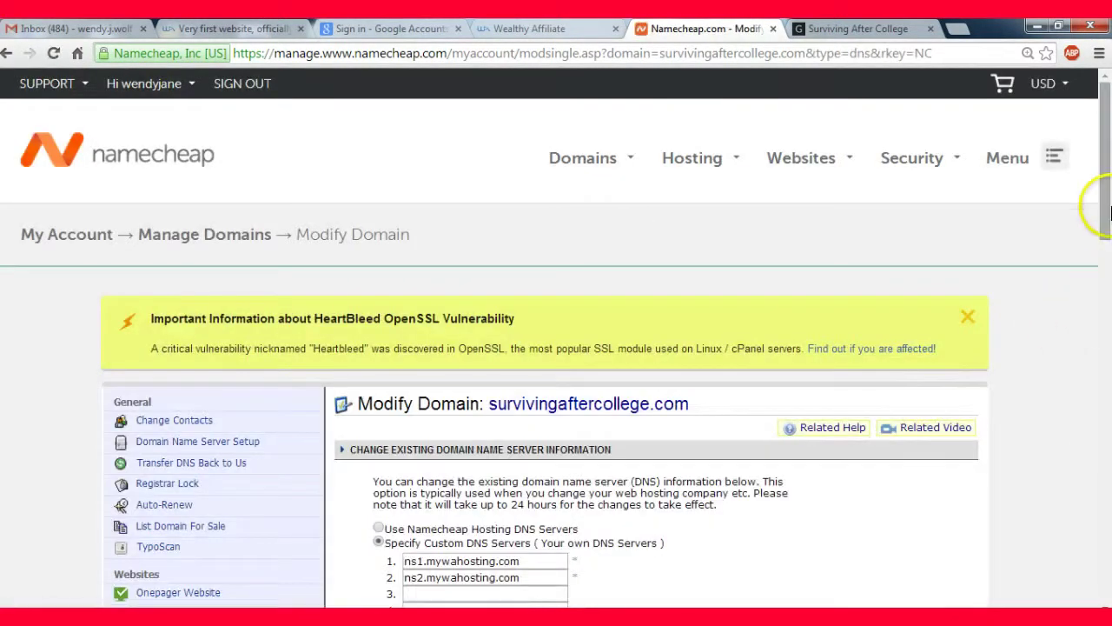
{"action": "left_click_drag", "start_coordinate": [1102, 154], "coordinate": [1107, 187]}
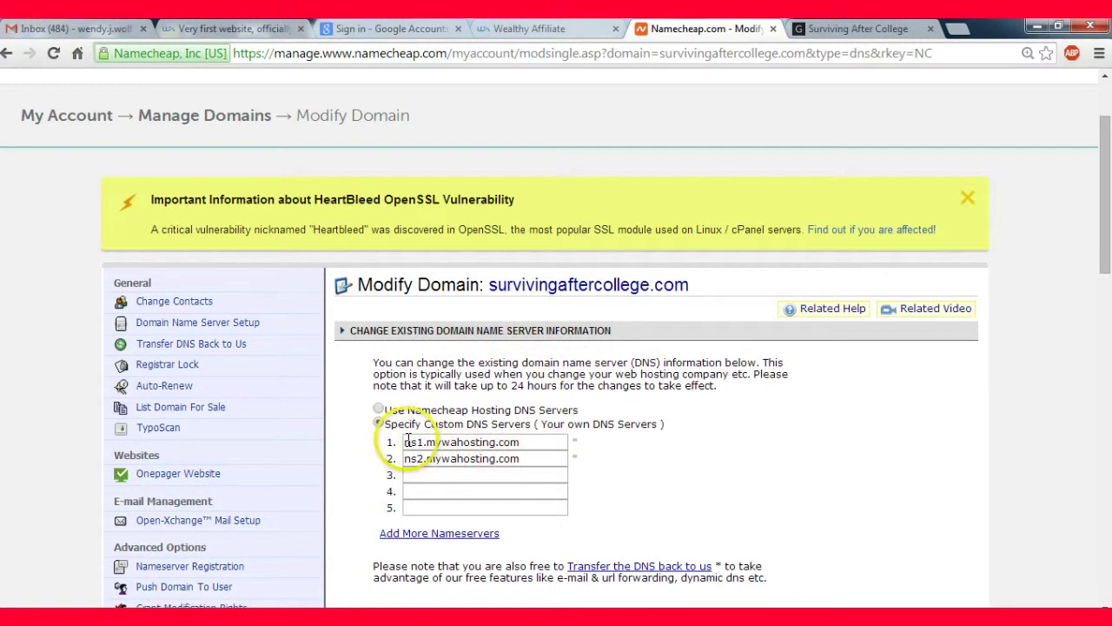
Step: Try the Namecheap hosting DNS servers option for the domain, and return to the custom DNS servers ns1.mywahosting.com and ns2.mywahosting.com
{"action": "left_click", "coordinate": [379, 409]}
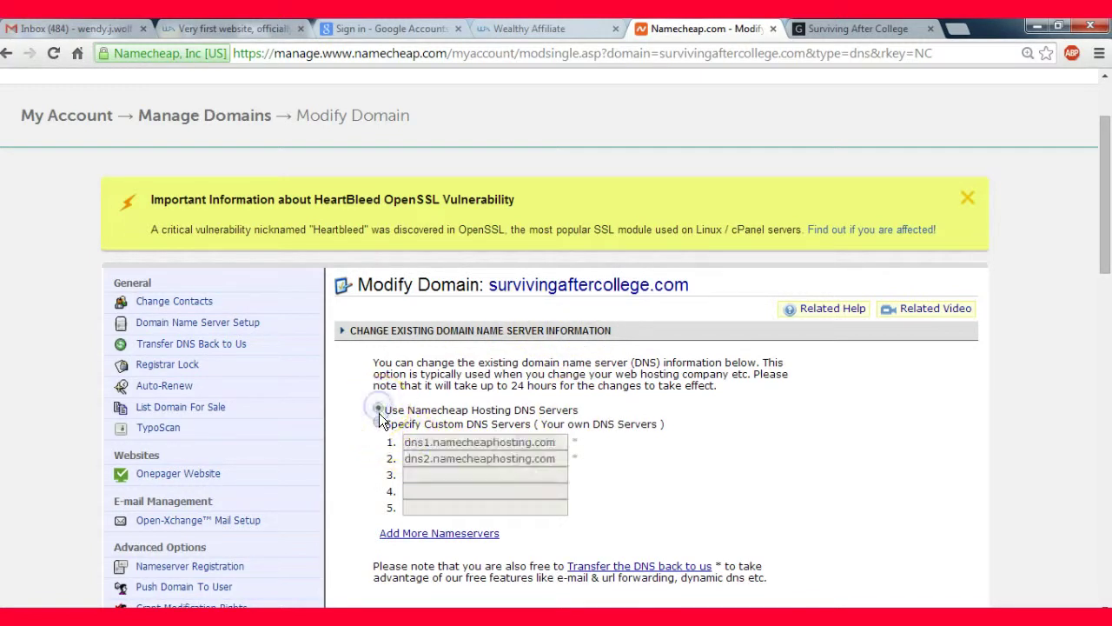
{"action": "left_click", "coordinate": [379, 421]}
{"action": "left_click", "coordinate": [379, 408]}
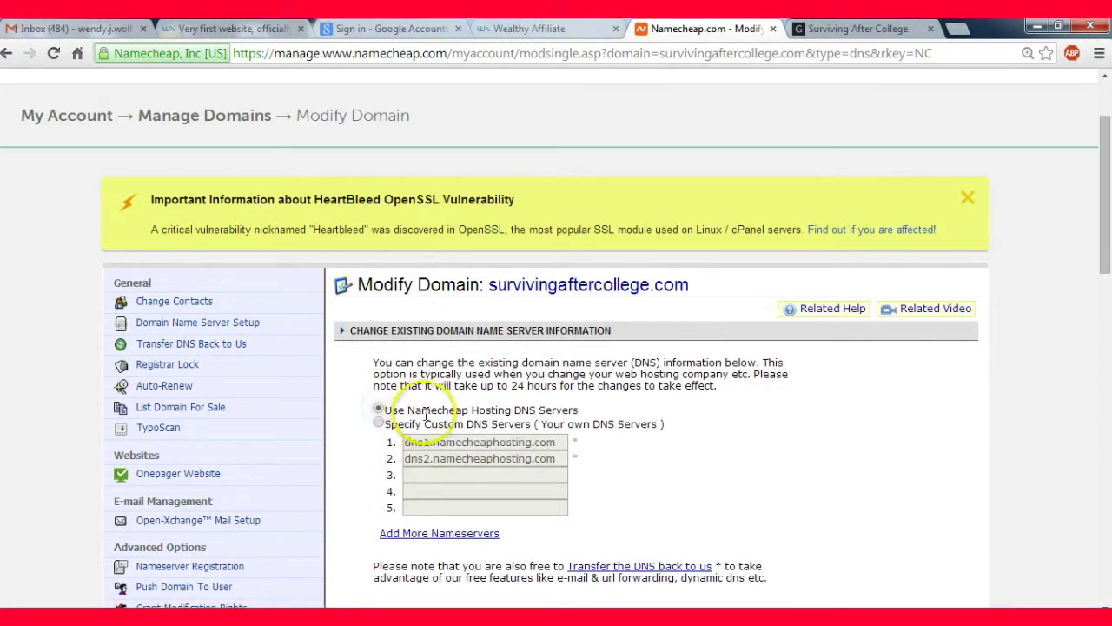
{"action": "left_click", "coordinate": [380, 424]}
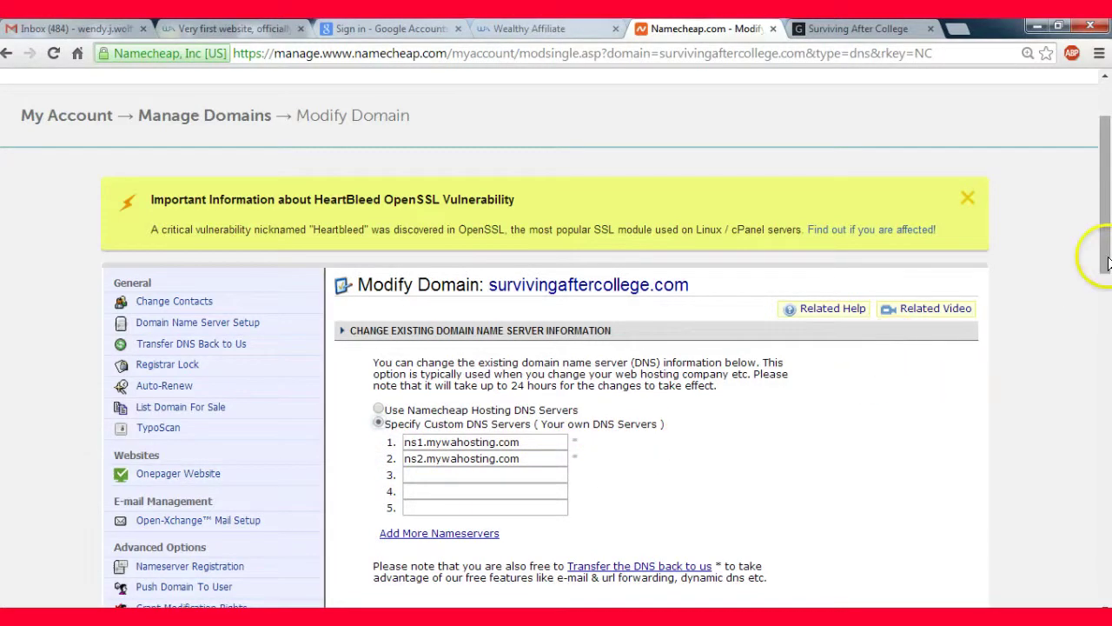
{"action": "left_click_drag", "start_coordinate": [1102, 258], "coordinate": [1102, 280]}
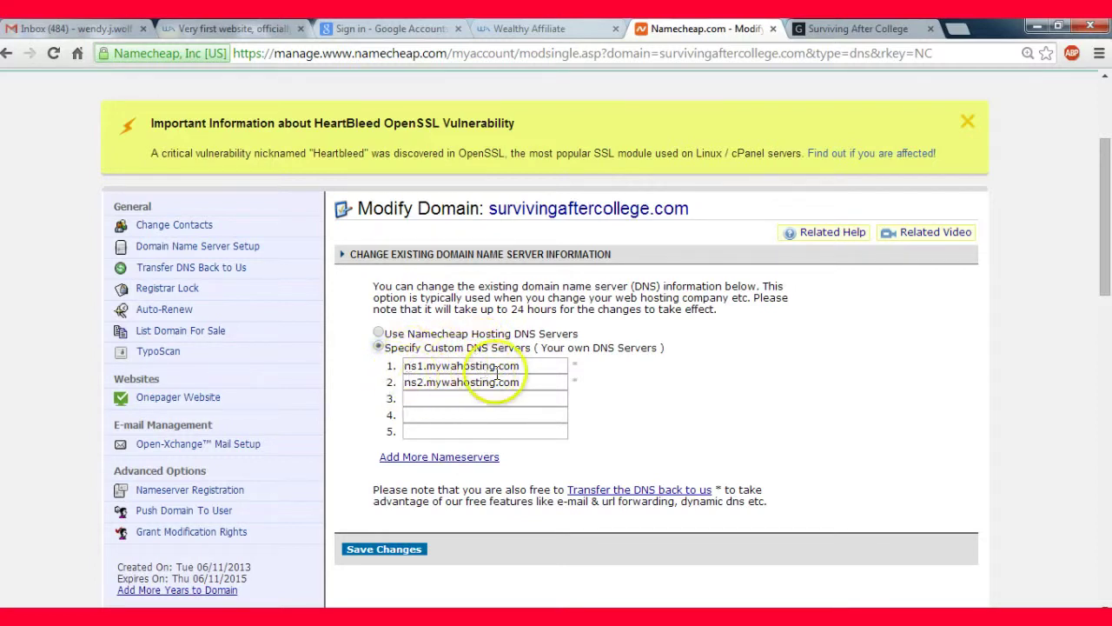
{"action": "left_click", "coordinate": [435, 397]}
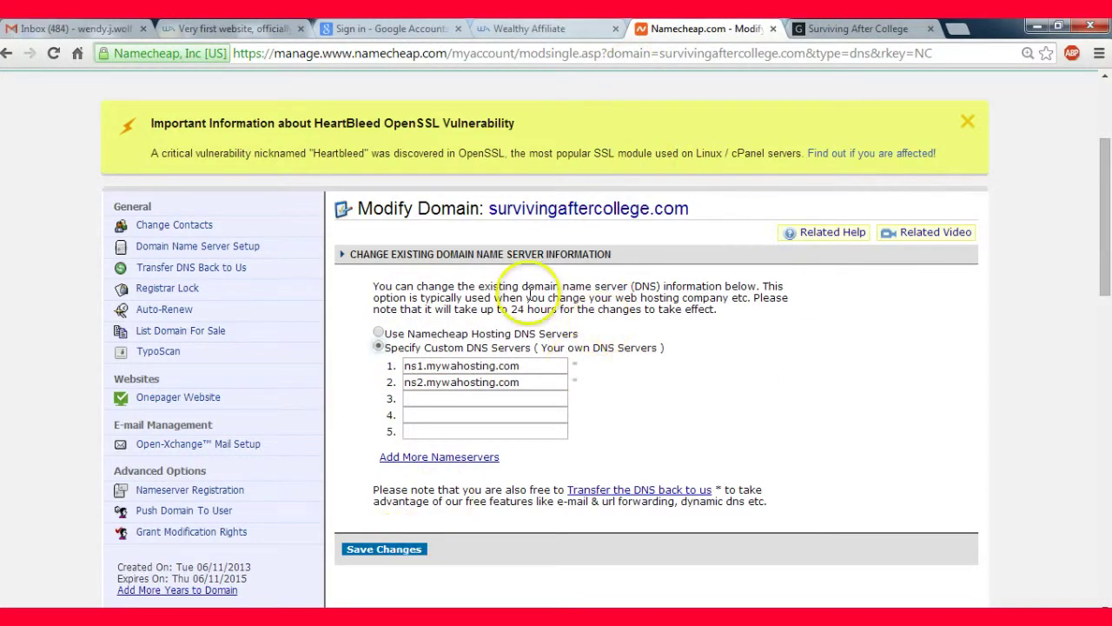
Step: Switch to Wealthy Affiliate and start creating a new website from the list of existing websites
{"action": "left_click", "coordinate": [521, 29]}
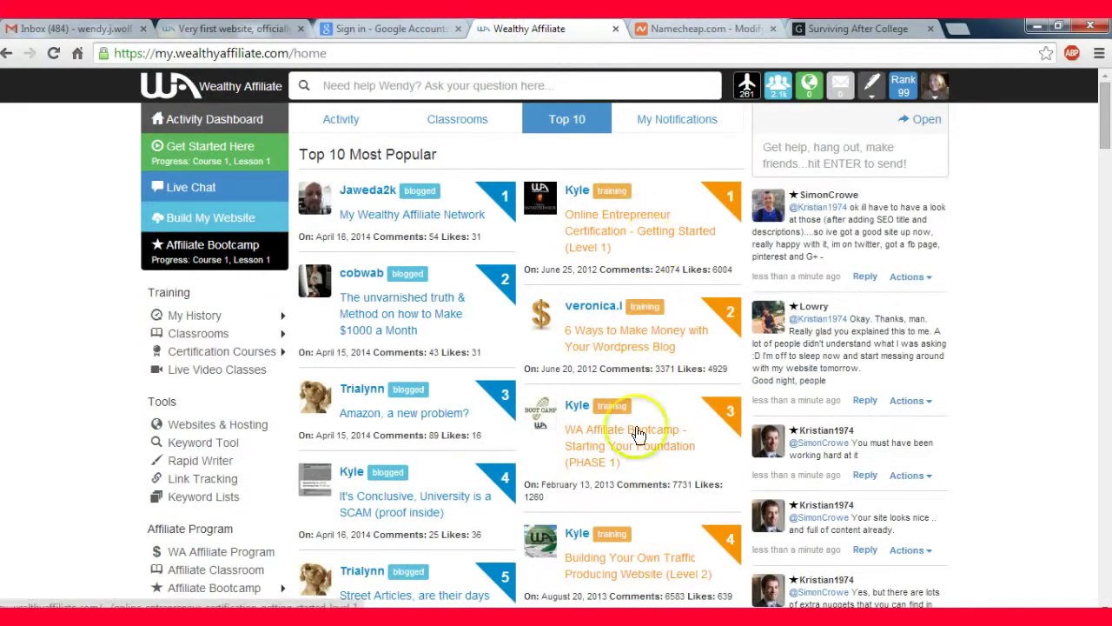
{"action": "mouse_move", "coordinate": [224, 351]}
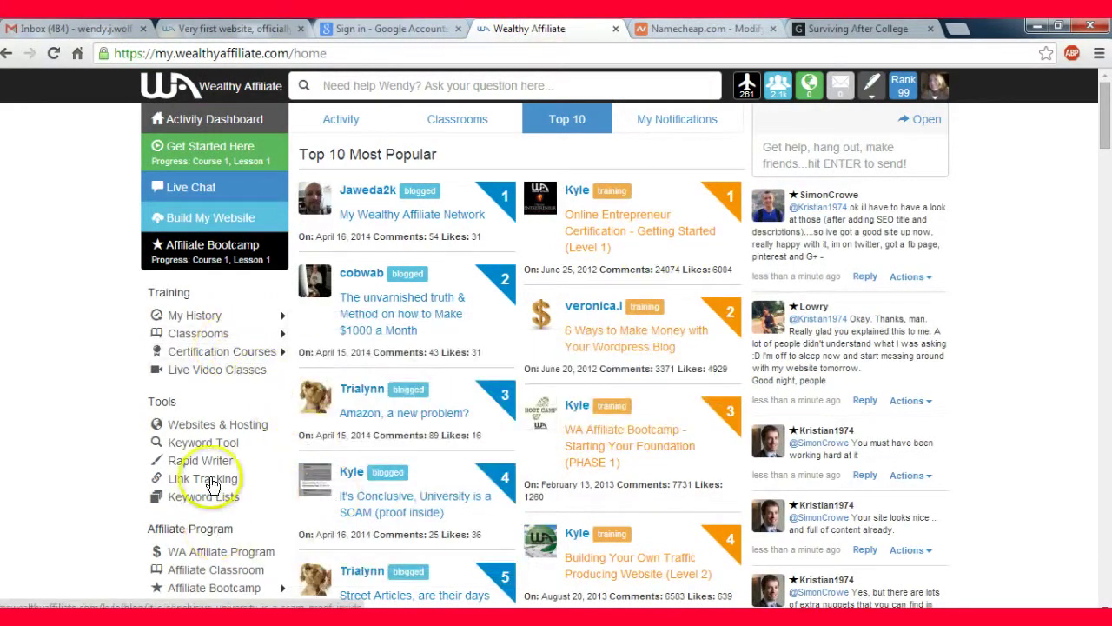
{"action": "left_click", "coordinate": [221, 221]}
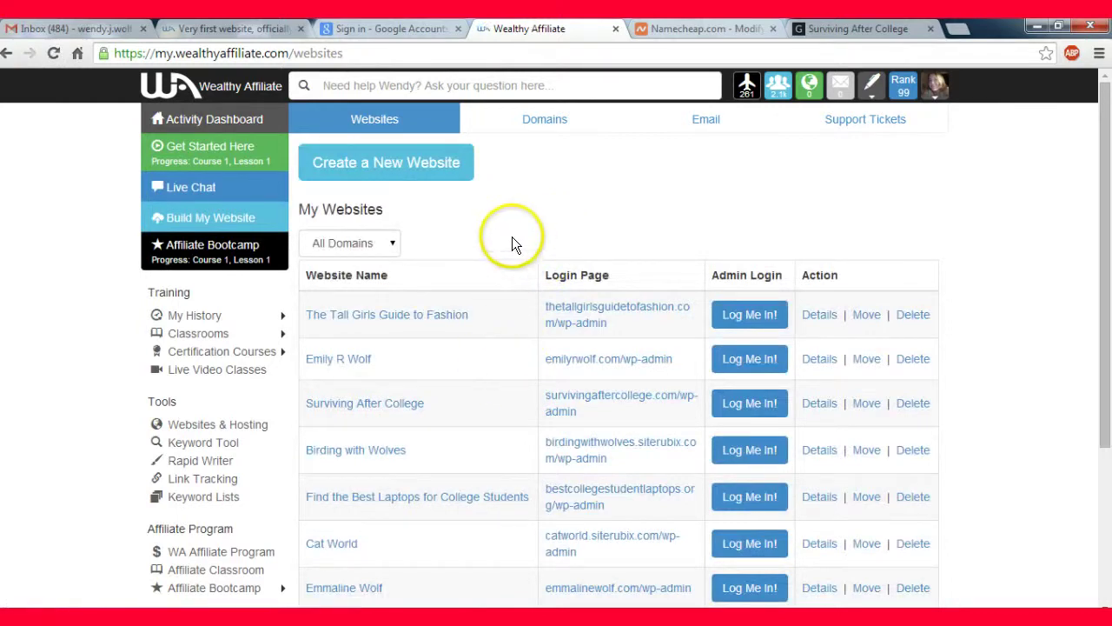
{"action": "left_click", "coordinate": [435, 172]}
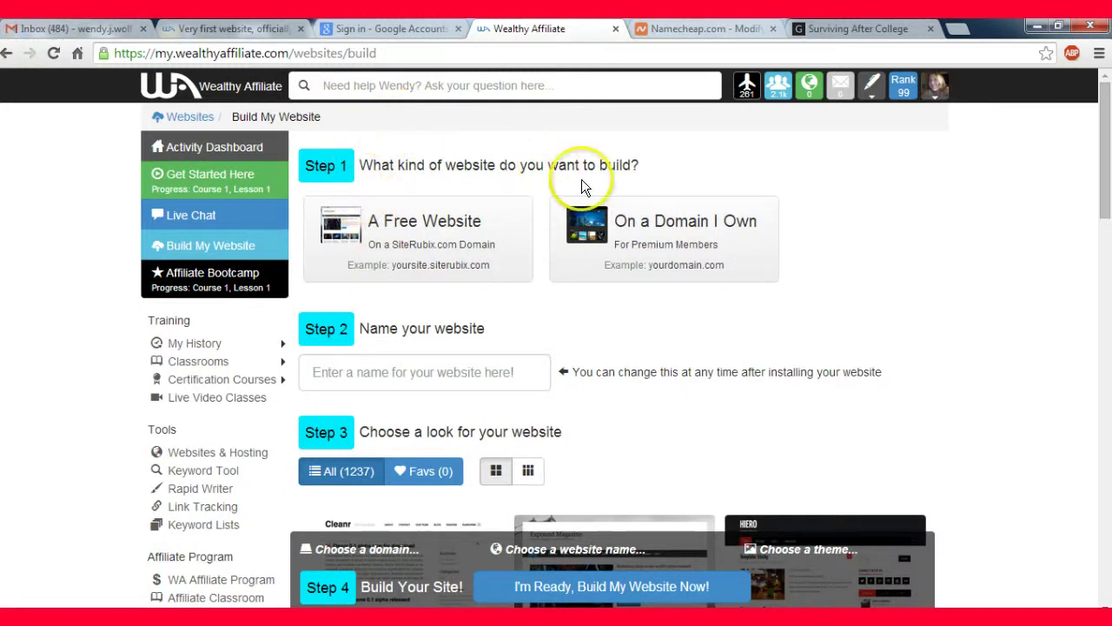
Step: Choose On a Domain I Own as the kind of website to build
{"action": "left_click", "coordinate": [479, 287]}
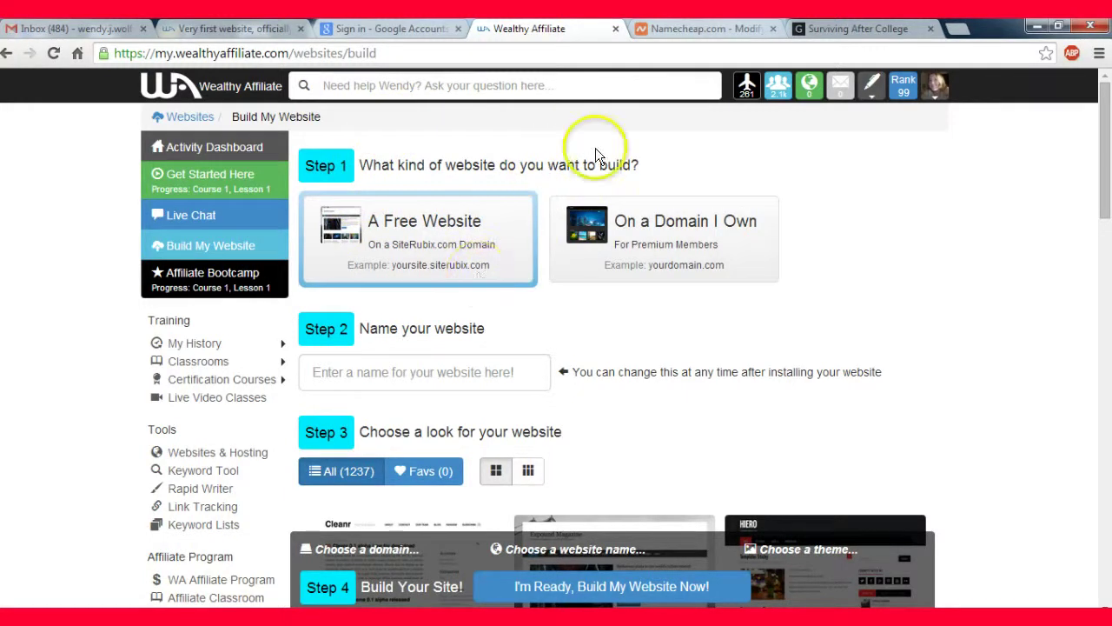
{"action": "left_click", "coordinate": [719, 271]}
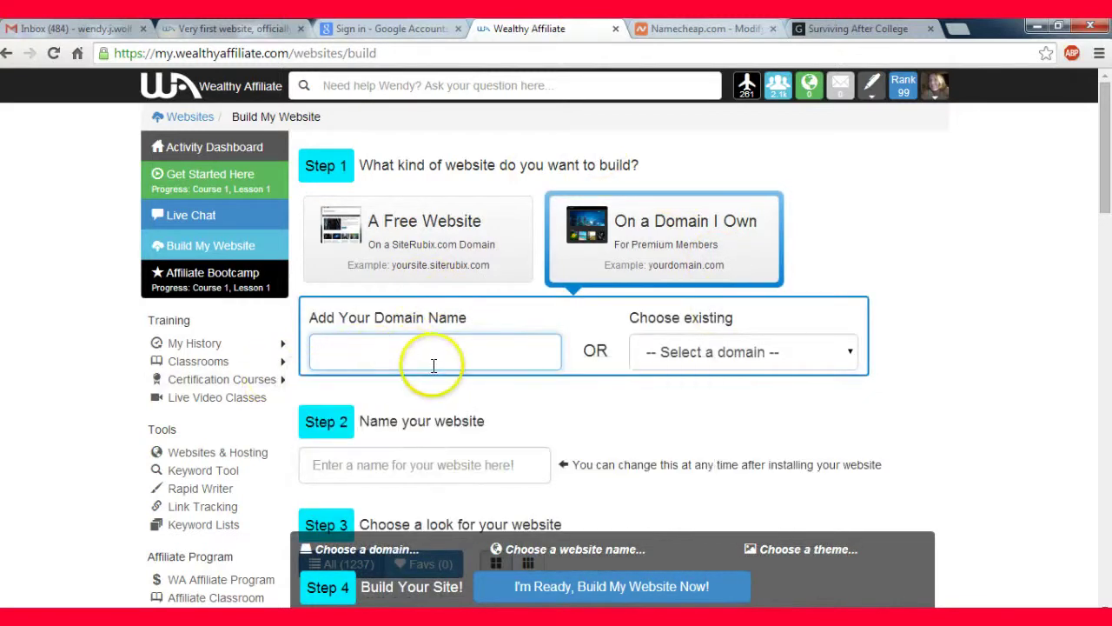
{"action": "left_click", "coordinate": [571, 356]}
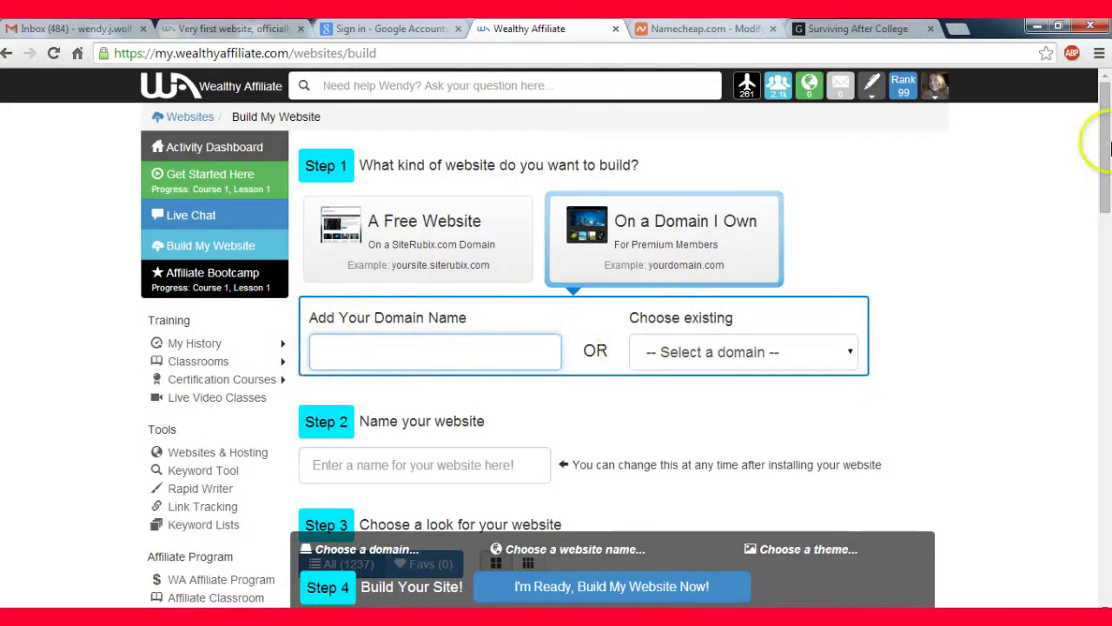
Step: Examine the website build form's domain and website name fields and browse the available themes
{"action": "scroll", "coordinate": [1107, 209], "scroll_direction": "down", "scroll_amount": 1}
{"action": "scroll", "coordinate": [1107, 209], "scroll_direction": "down", "scroll_amount": 3}
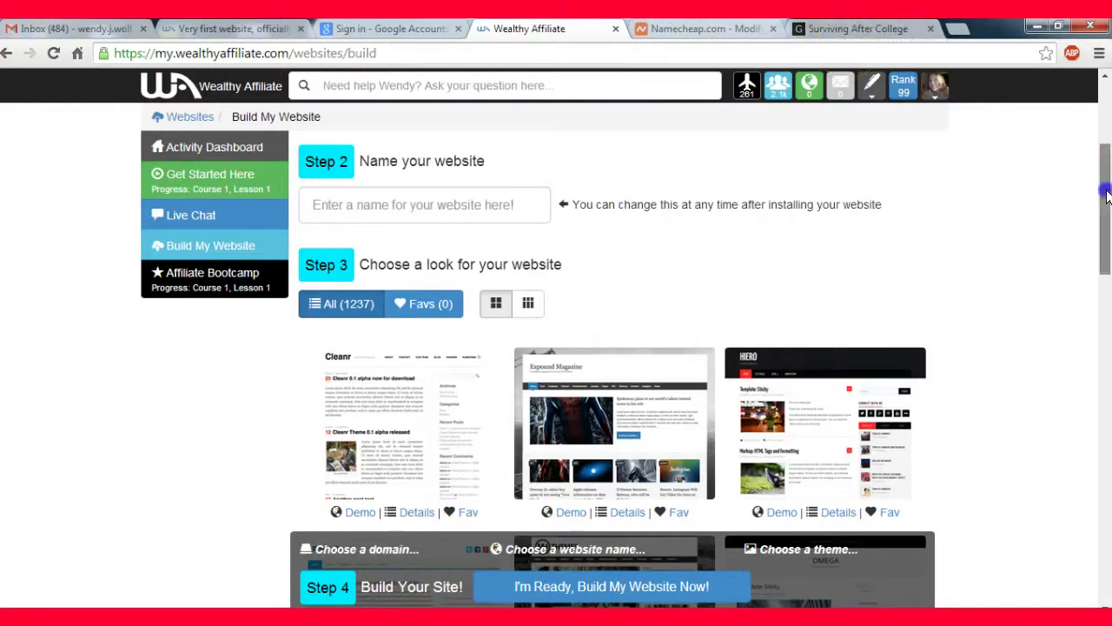
{"action": "left_click_drag", "start_coordinate": [1104, 178], "coordinate": [1108, 225]}
{"action": "left_click_drag", "start_coordinate": [1104, 127], "coordinate": [1105, 74]}
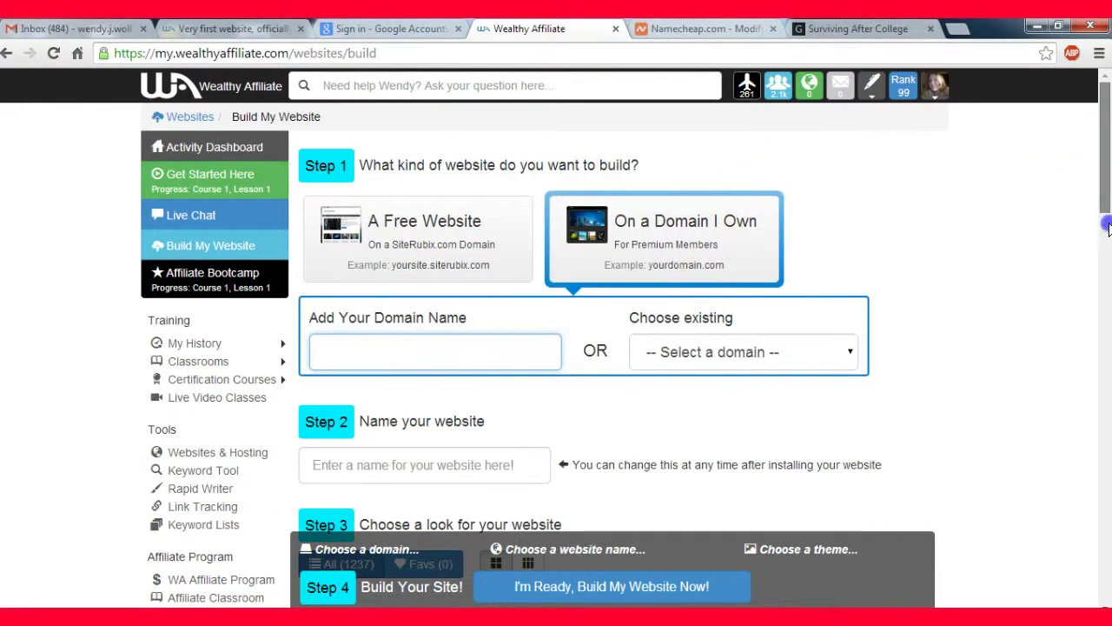
{"action": "scroll", "coordinate": [621, 580], "scroll_direction": "down", "scroll_amount": 8}
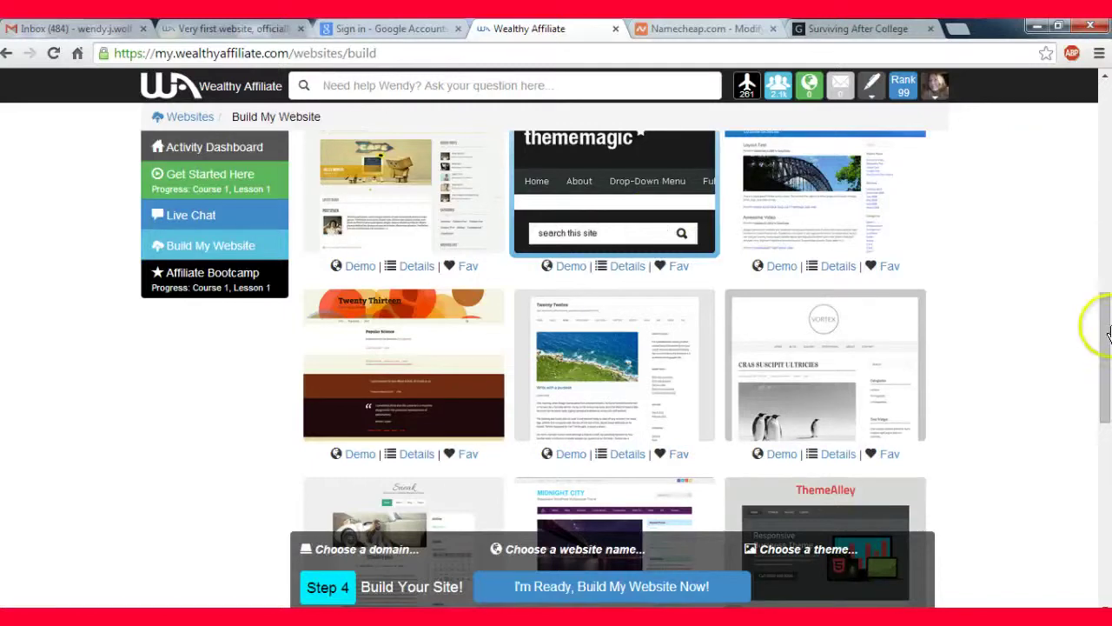
{"action": "scroll", "coordinate": [1109, 224], "scroll_direction": "up", "scroll_amount": 10}
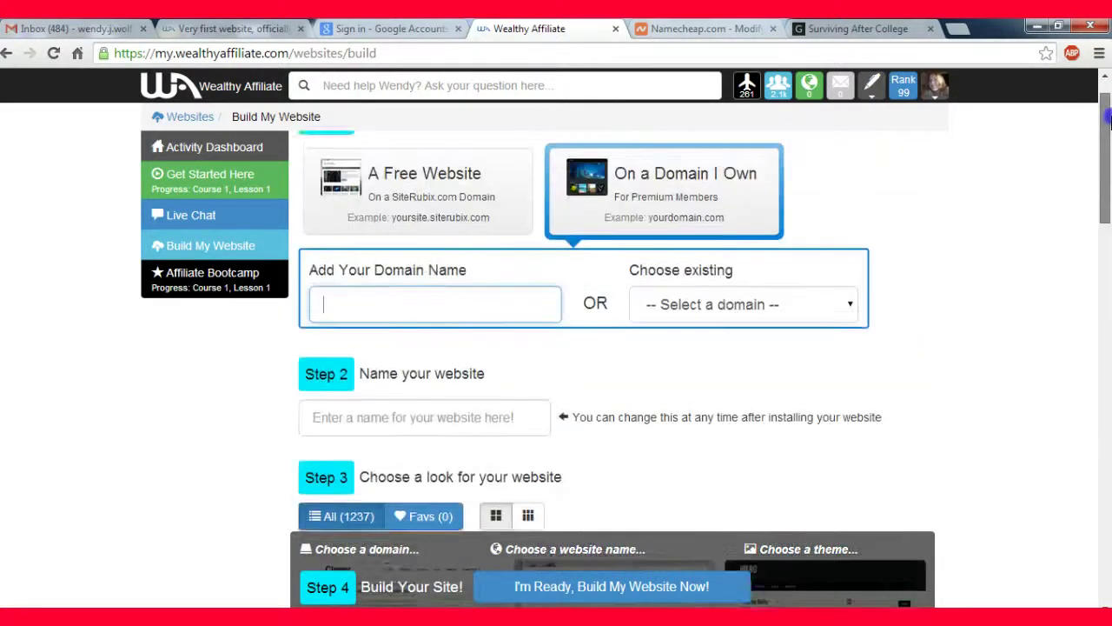
{"action": "scroll", "coordinate": [1109, 252], "scroll_direction": "down", "scroll_amount": 3}
{"action": "scroll", "coordinate": [1109, 252], "scroll_direction": "down", "scroll_amount": 3}
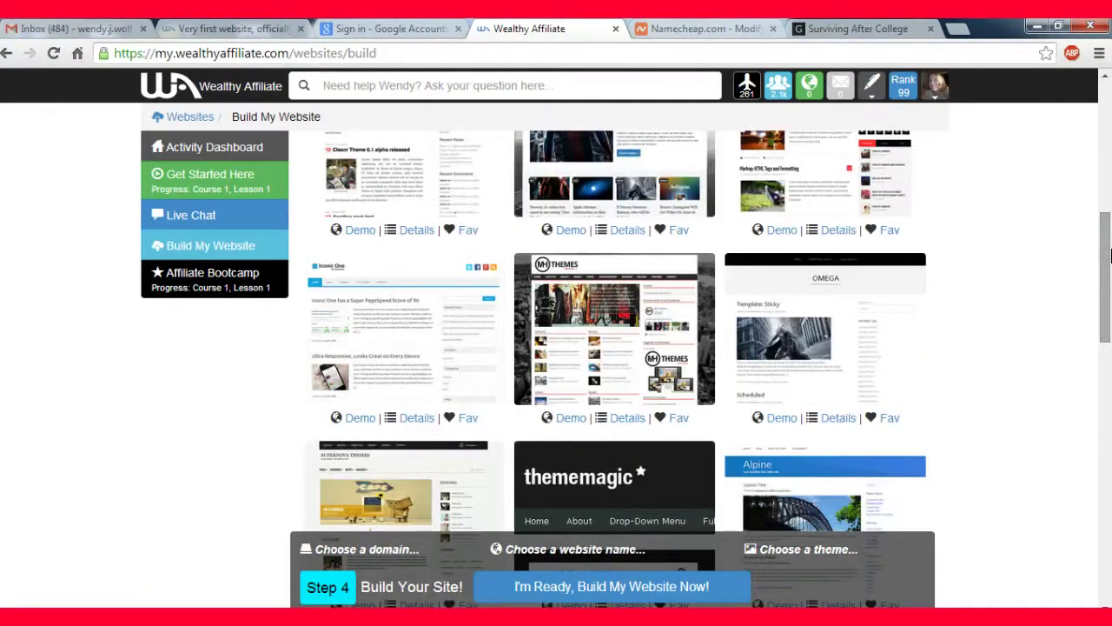